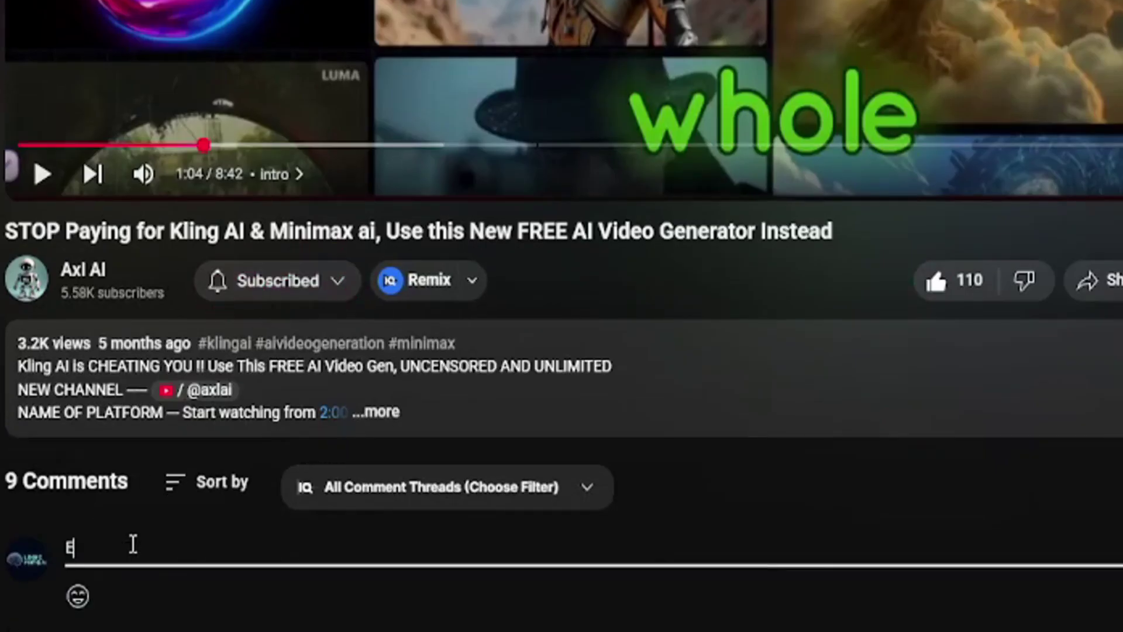
- Post the EBOOK comment under the free AI video generator video
{"action": "key", "text": "Return"}
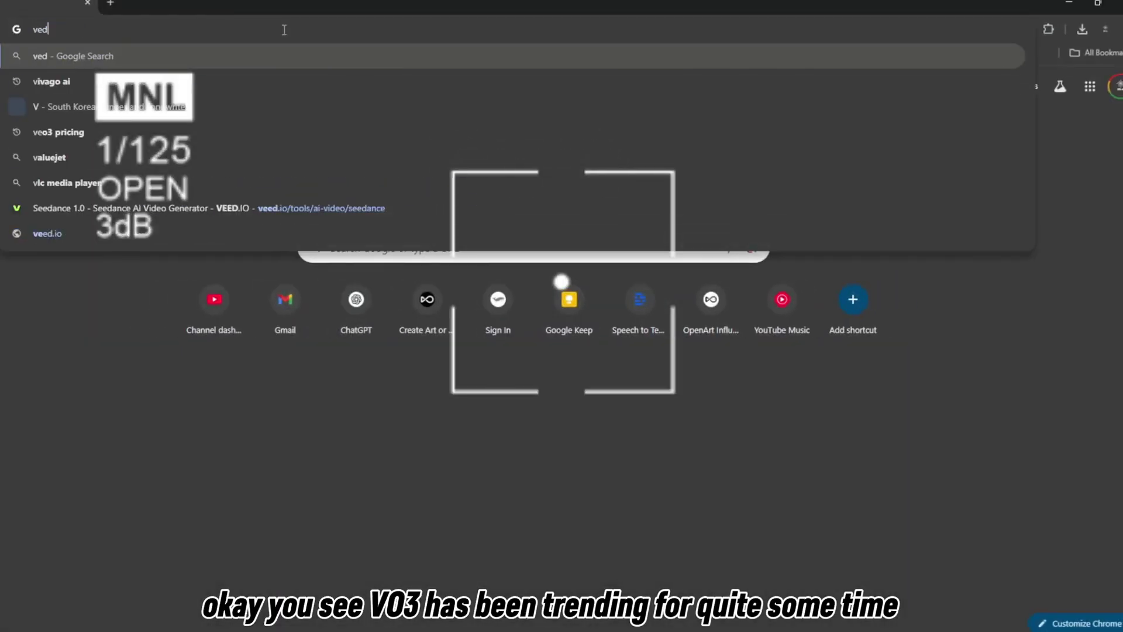
{"action": "type", "text": "o 3"}
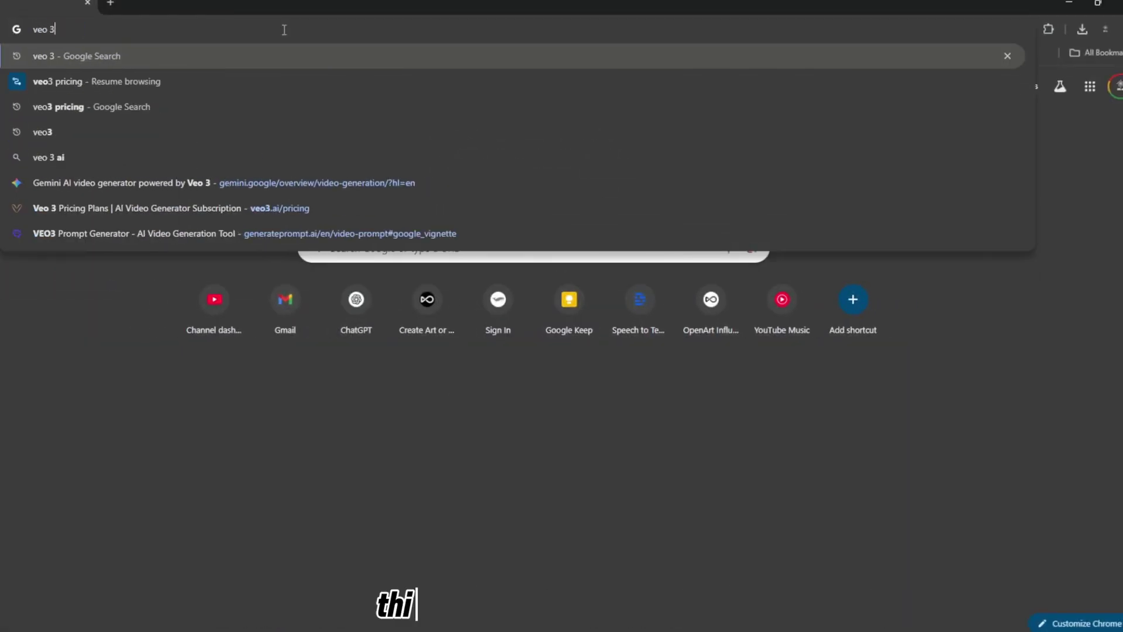
- Search Google for 'veo 3' and visit the DeepMind Veo page, reopening it to reach Try in Flow
{"action": "key", "text": "Return"}
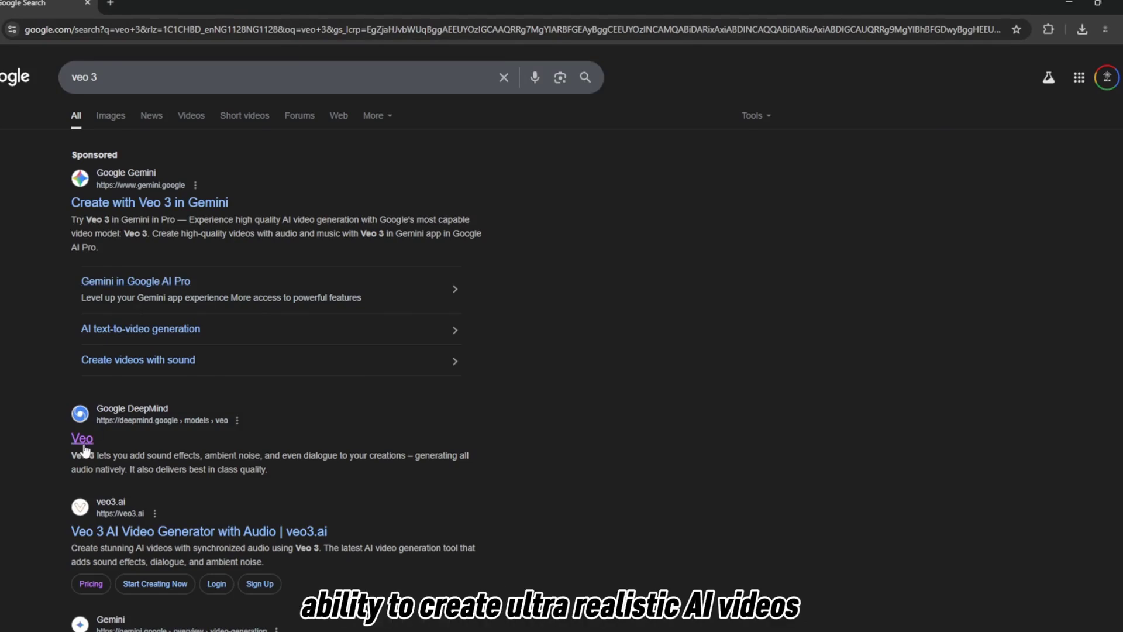
{"action": "left_click", "coordinate": [82, 438]}
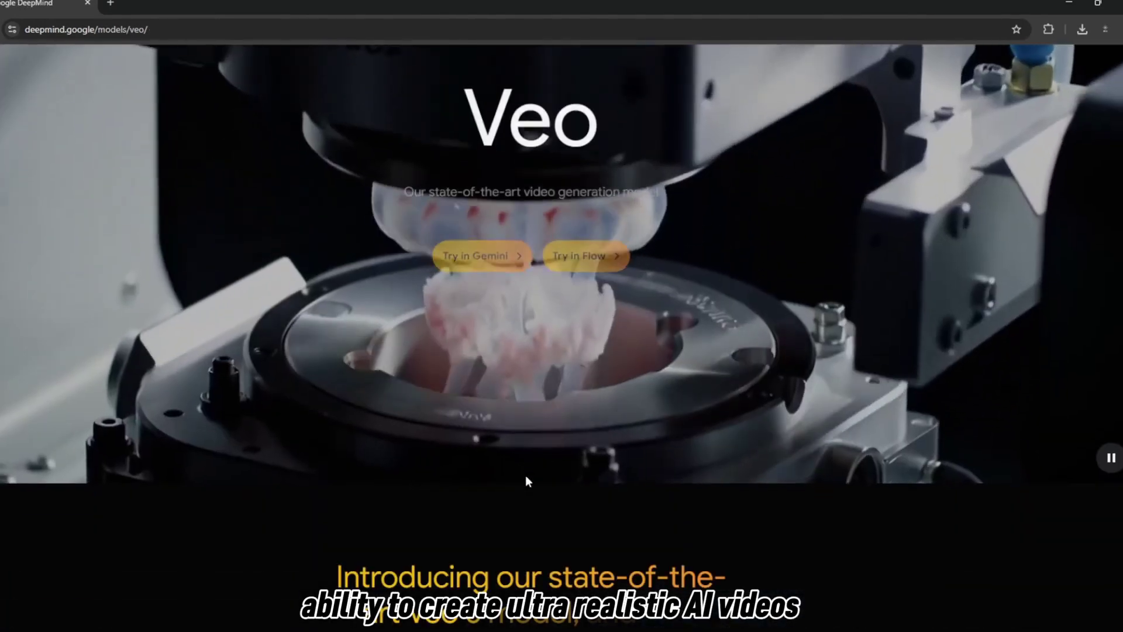
{"action": "scroll", "coordinate": [526, 475], "scroll_direction": "down", "scroll_amount": 3}
{"action": "scroll", "coordinate": [525, 475], "scroll_direction": "down", "scroll_amount": 4}
{"action": "scroll", "coordinate": [527, 481], "scroll_direction": "down", "scroll_amount": 1}
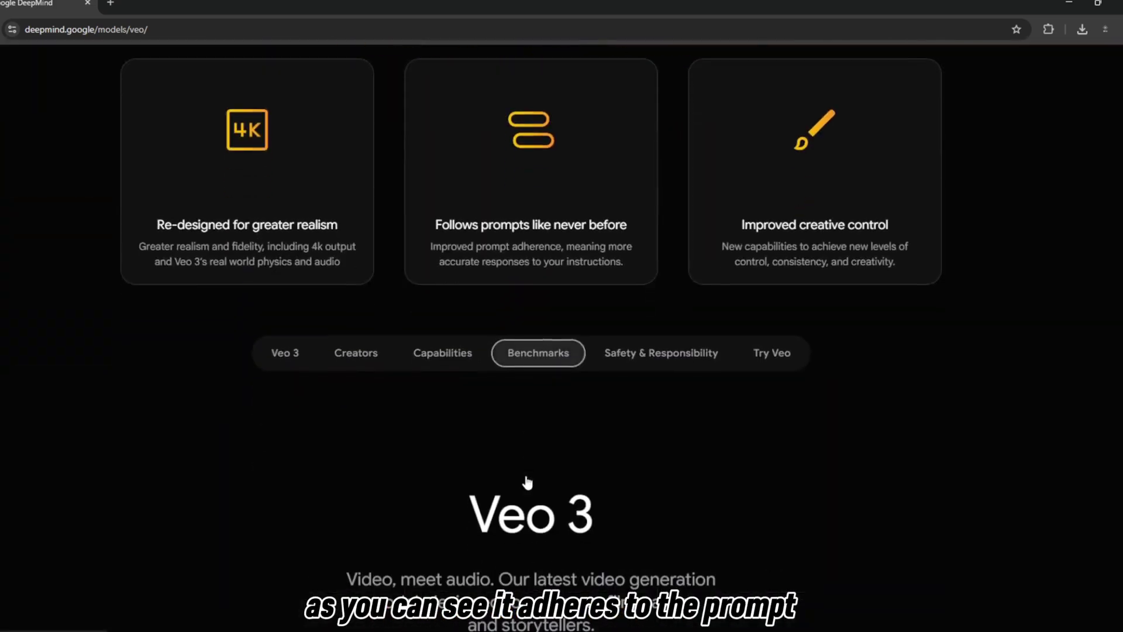
{"action": "scroll", "coordinate": [526, 481], "scroll_direction": "down", "scroll_amount": 2}
{"action": "scroll", "coordinate": [526, 480], "scroll_direction": "down", "scroll_amount": 4}
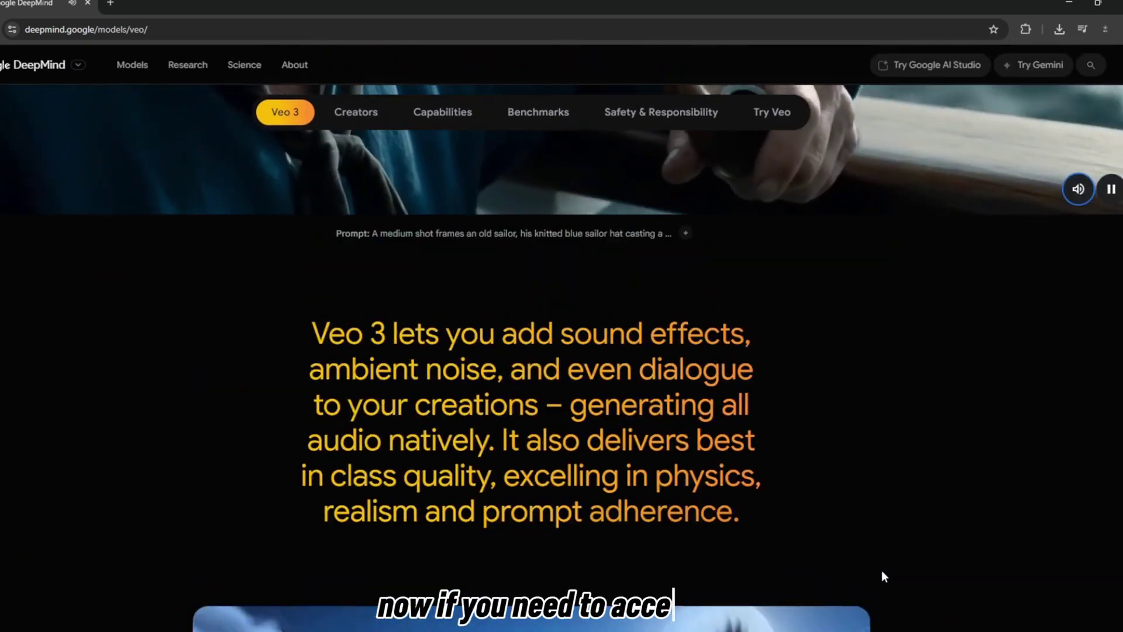
{"action": "scroll", "coordinate": [896, 390], "scroll_direction": "down", "scroll_amount": 4}
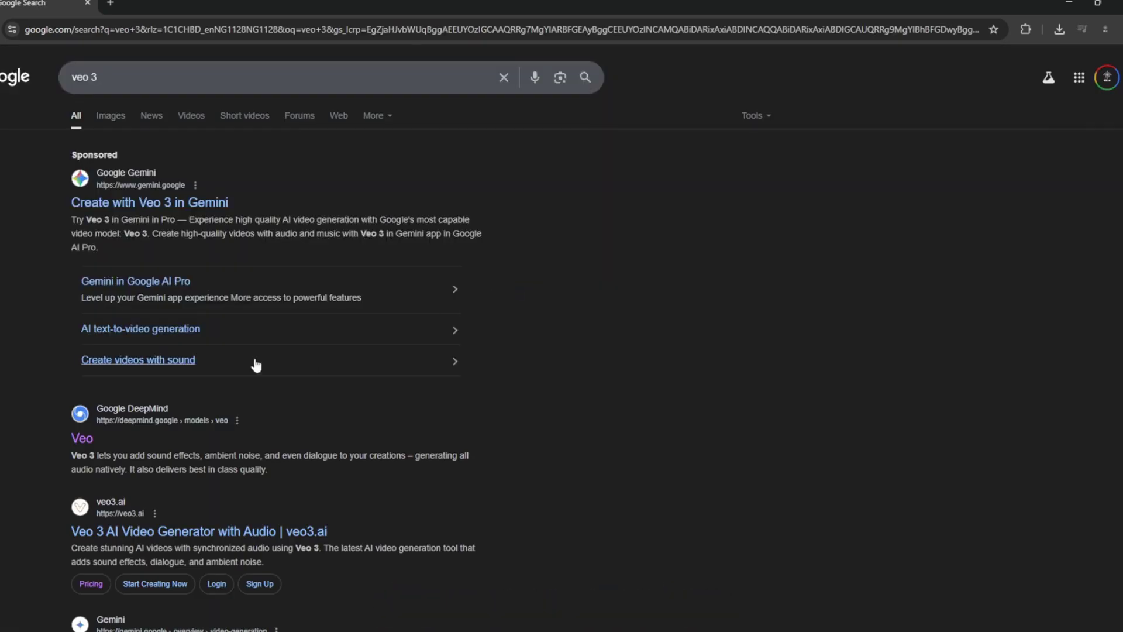
{"action": "left_click", "coordinate": [82, 444]}
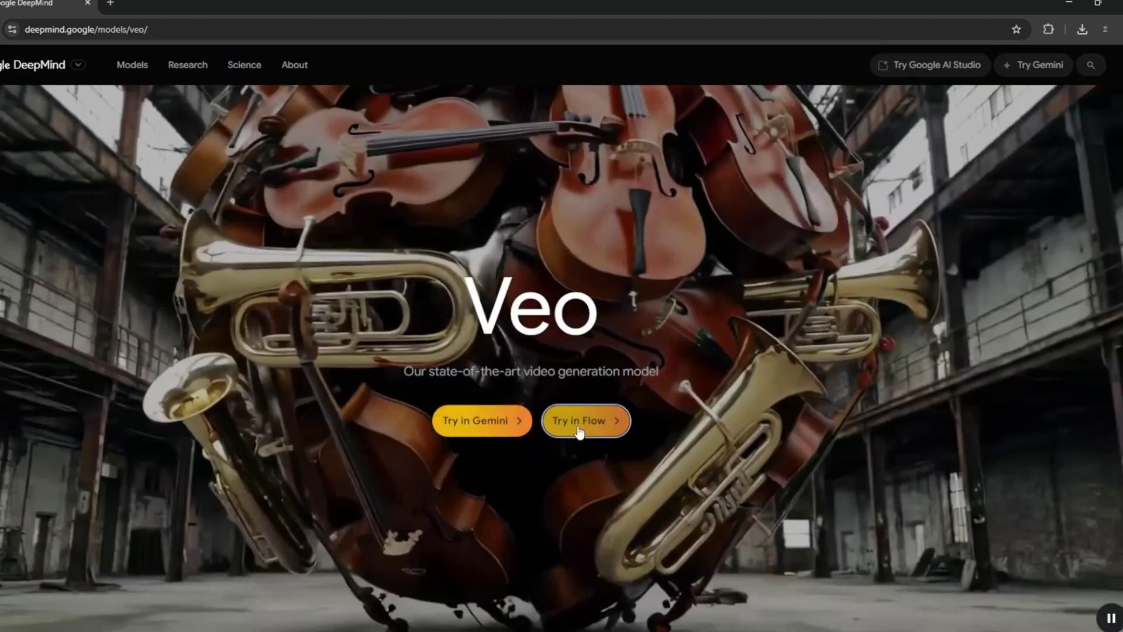
- Launch Veo in Flow in a new tab to review its about page and pricing
{"action": "left_click", "coordinate": [581, 422]}
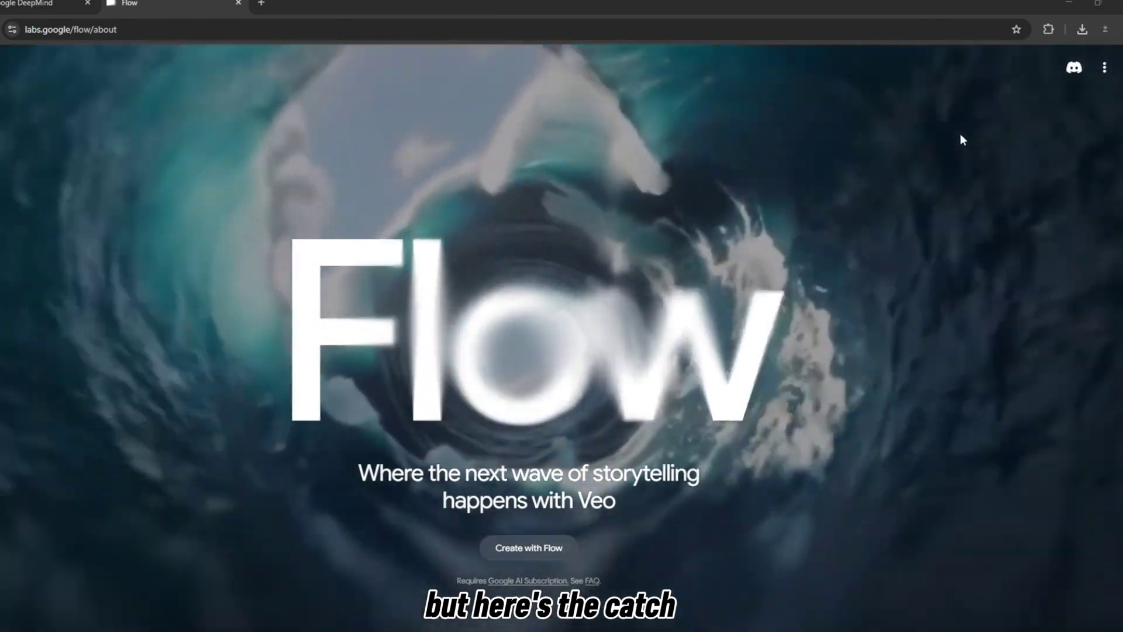
{"action": "scroll", "coordinate": [576, 358], "scroll_direction": "down", "scroll_amount": 3}
{"action": "scroll", "coordinate": [523, 391], "scroll_direction": "down", "scroll_amount": 3}
{"action": "scroll", "coordinate": [522, 392], "scroll_direction": "down", "scroll_amount": 5}
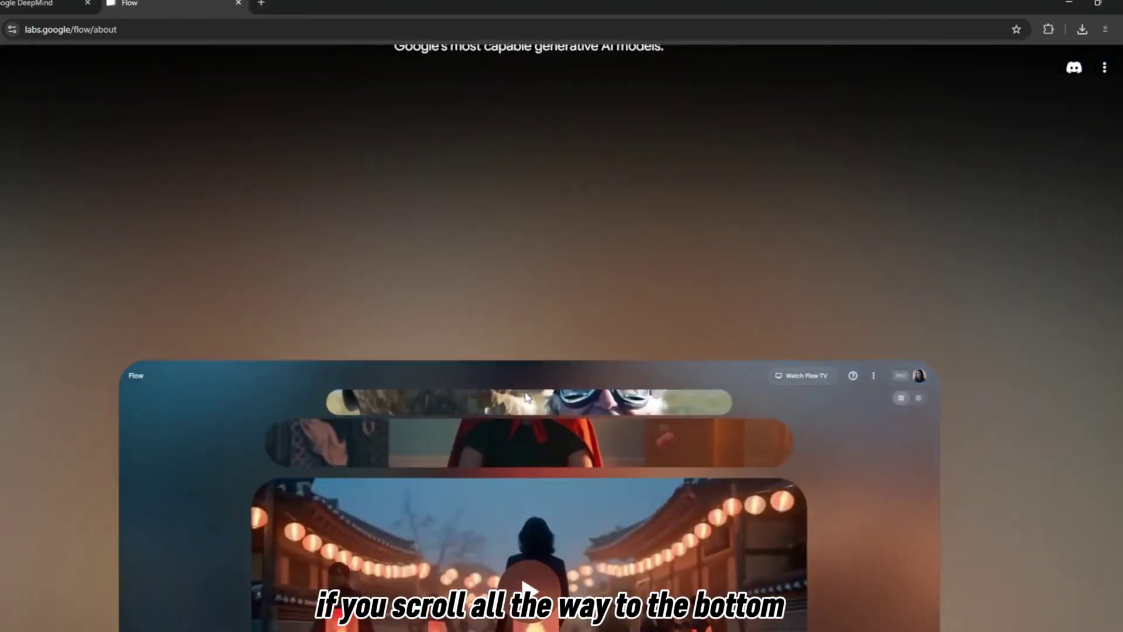
{"action": "scroll", "coordinate": [526, 397], "scroll_direction": "down", "scroll_amount": 10}
{"action": "scroll", "coordinate": [526, 391], "scroll_direction": "down", "scroll_amount": 10}
{"action": "scroll", "coordinate": [527, 391], "scroll_direction": "down", "scroll_amount": 5}
{"action": "scroll", "coordinate": [530, 397], "scroll_direction": "down", "scroll_amount": 5}
{"action": "scroll", "coordinate": [529, 397], "scroll_direction": "down", "scroll_amount": 3}
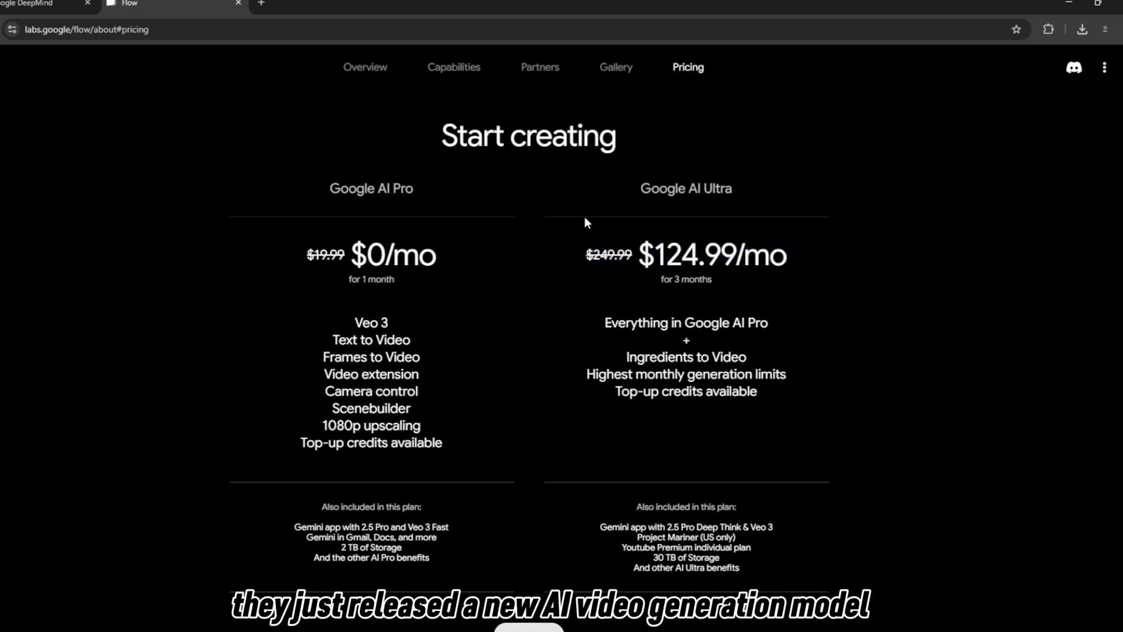
{"action": "scroll", "coordinate": [585, 216], "scroll_direction": "up", "scroll_amount": 3}
{"action": "scroll", "coordinate": [585, 217], "scroll_direction": "down", "scroll_amount": 3}
{"action": "scroll", "coordinate": [584, 217], "scroll_direction": "down", "scroll_amount": 1}
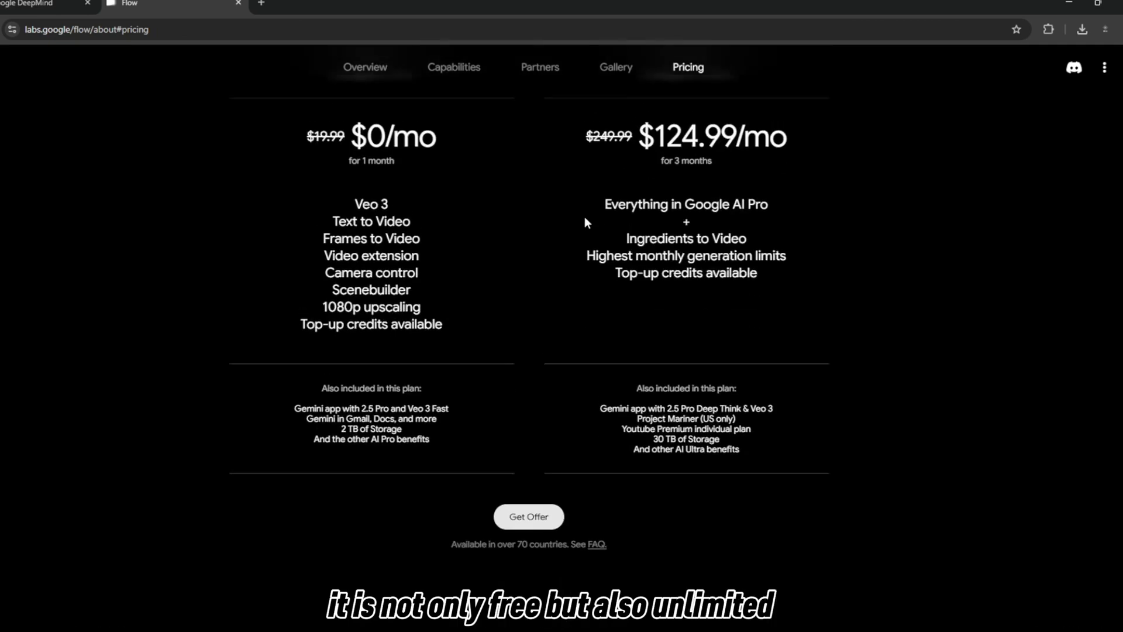
{"action": "scroll", "coordinate": [584, 217], "scroll_direction": "up", "scroll_amount": 1}
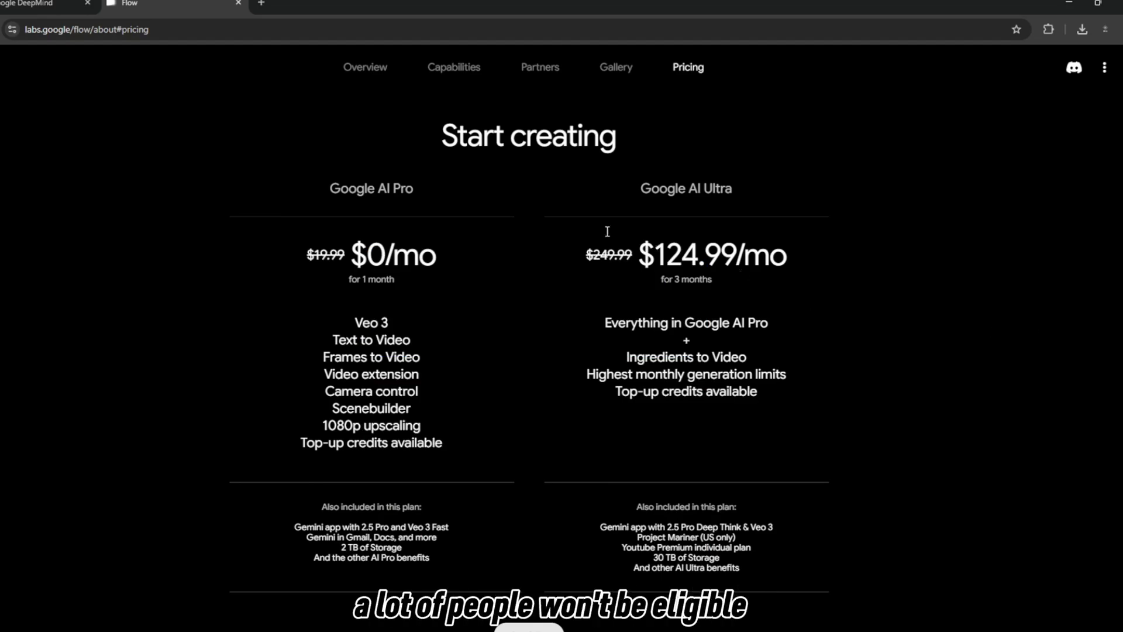
{"action": "scroll", "coordinate": [574, 206], "scroll_direction": "up", "scroll_amount": 5}
{"action": "scroll", "coordinate": [633, 277], "scroll_direction": "up", "scroll_amount": 3}
{"action": "scroll", "coordinate": [635, 277], "scroll_direction": "up", "scroll_amount": 3}
{"action": "scroll", "coordinate": [636, 277], "scroll_direction": "up", "scroll_amount": 5}
{"action": "scroll", "coordinate": [646, 281], "scroll_direction": "up", "scroll_amount": 3}
{"action": "scroll", "coordinate": [647, 289], "scroll_direction": "up", "scroll_amount": 2}
{"action": "scroll", "coordinate": [647, 289], "scroll_direction": "up", "scroll_amount": 2}
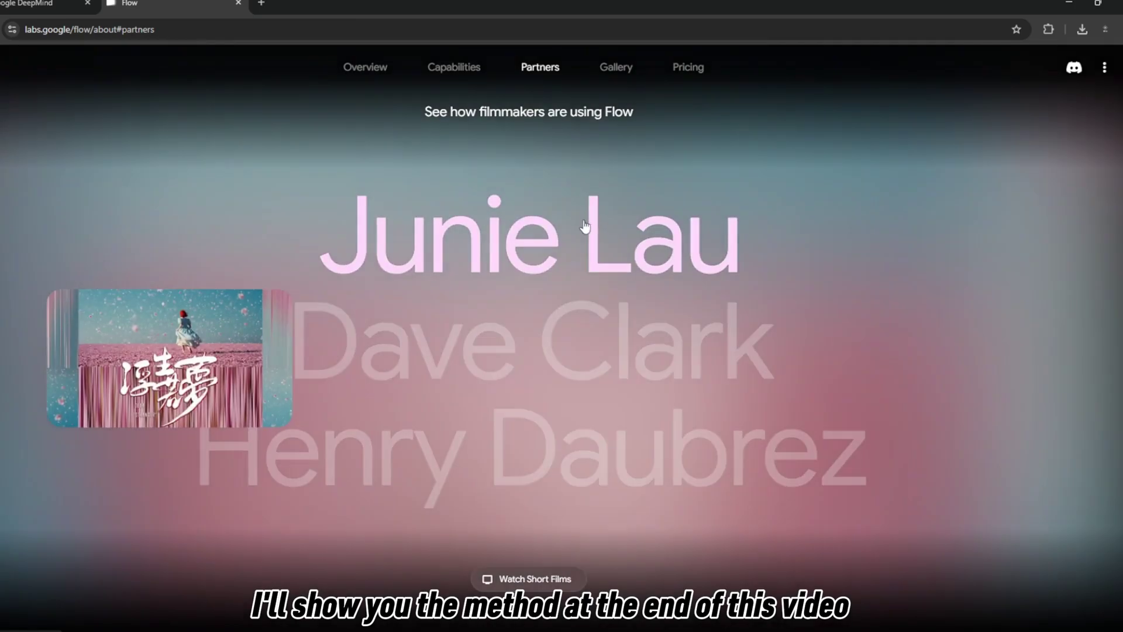
{"action": "scroll", "coordinate": [585, 227], "scroll_direction": "up", "scroll_amount": 3}
{"action": "scroll", "coordinate": [617, 223], "scroll_direction": "up", "scroll_amount": 3}
{"action": "scroll", "coordinate": [597, 230], "scroll_direction": "up", "scroll_amount": 3}
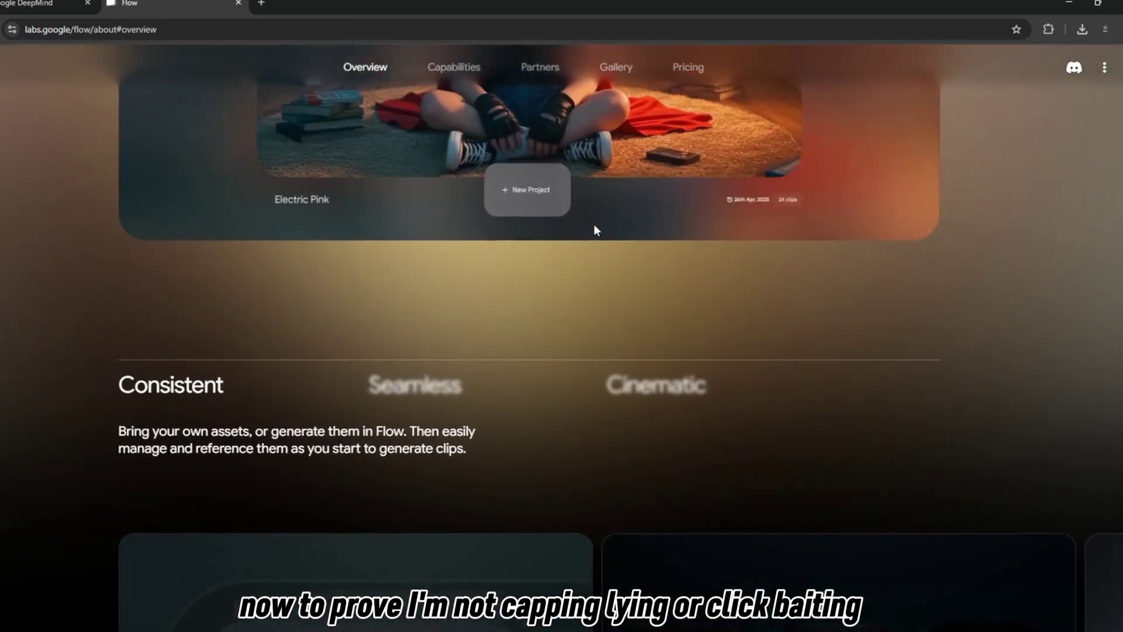
{"action": "scroll", "coordinate": [754, 303], "scroll_direction": "up", "scroll_amount": 2}
{"action": "scroll", "coordinate": [877, 318], "scroll_direction": "up", "scroll_amount": 3}
{"action": "scroll", "coordinate": [947, 330], "scroll_direction": "up", "scroll_amount": 5}
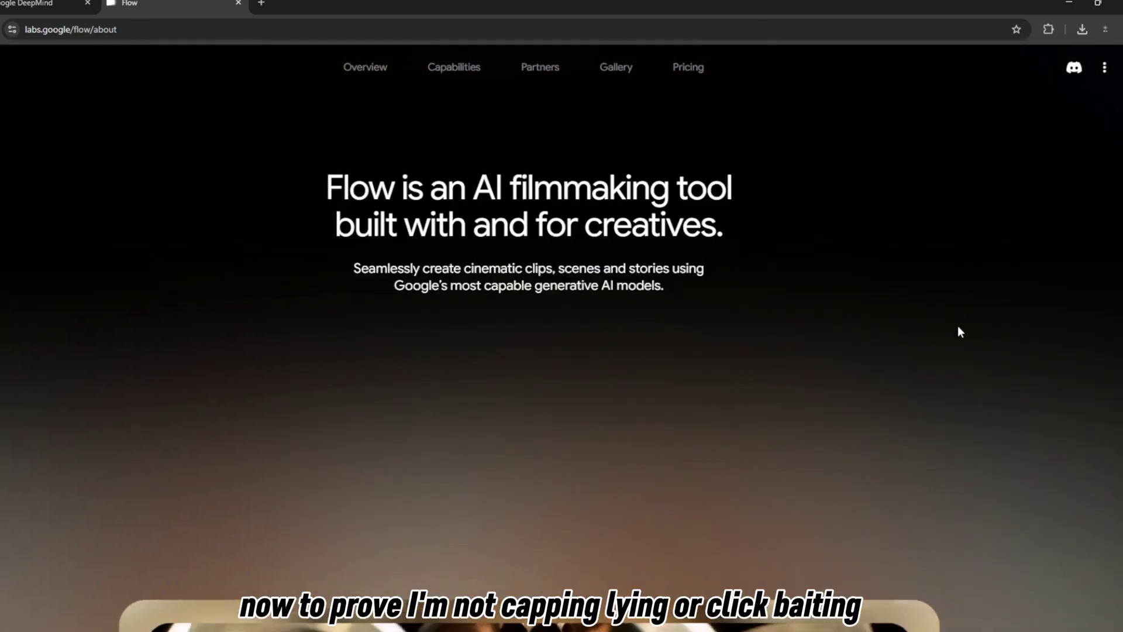
{"action": "scroll", "coordinate": [957, 330], "scroll_direction": "up", "scroll_amount": 3}
{"action": "scroll", "coordinate": [947, 312], "scroll_direction": "up", "scroll_amount": 3}
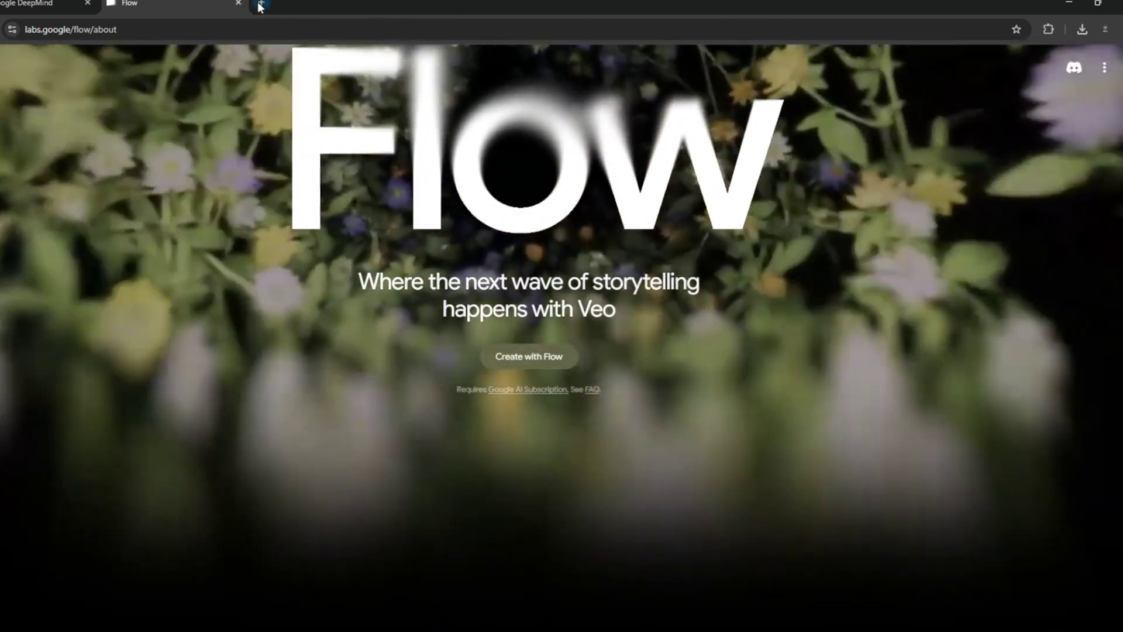
- Search for the Artificial Analysis site from a fresh tab
{"action": "left_click", "coordinate": [261, 3]}
{"action": "type", "text": "ana"}
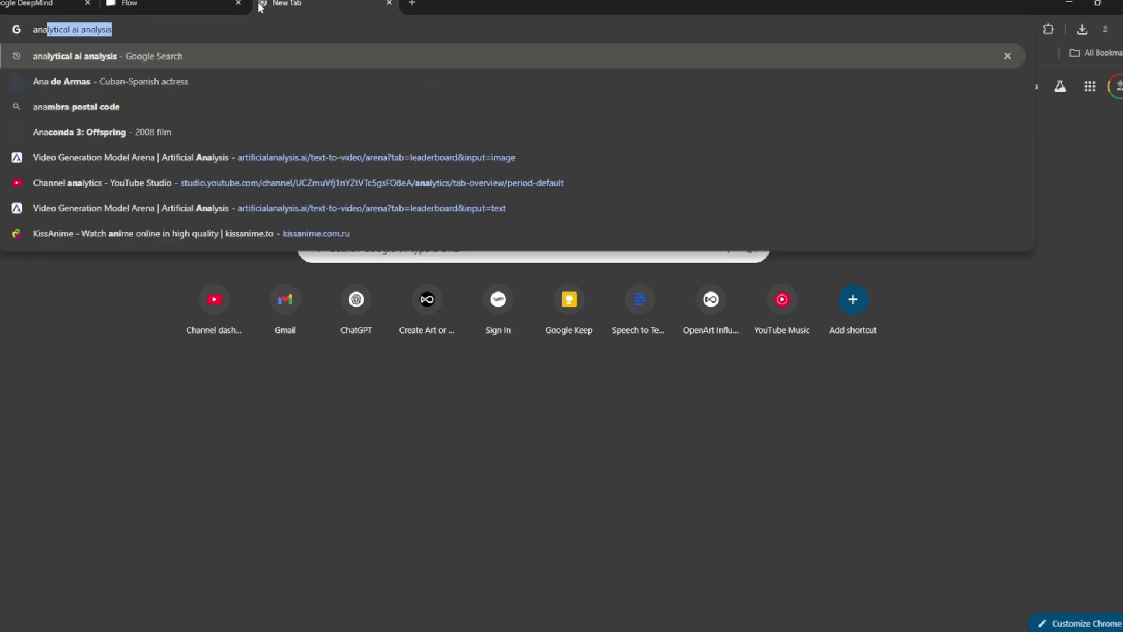
{"action": "type", "text": "lystica"}
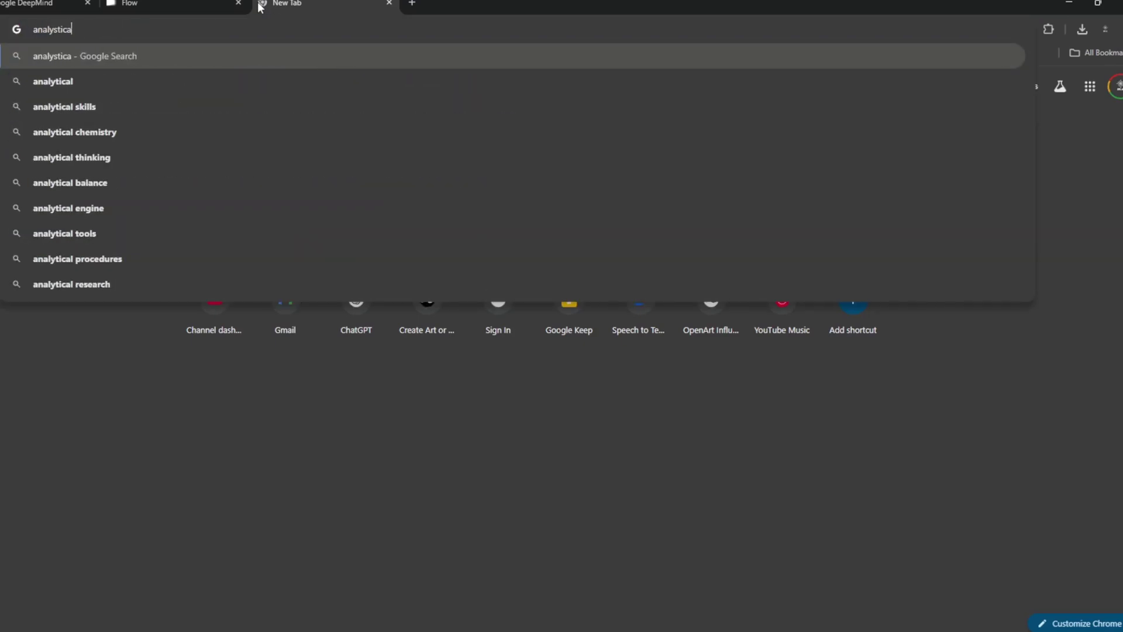
{"action": "type", "text": "l ai analysis"}
{"action": "key", "text": "Return"}
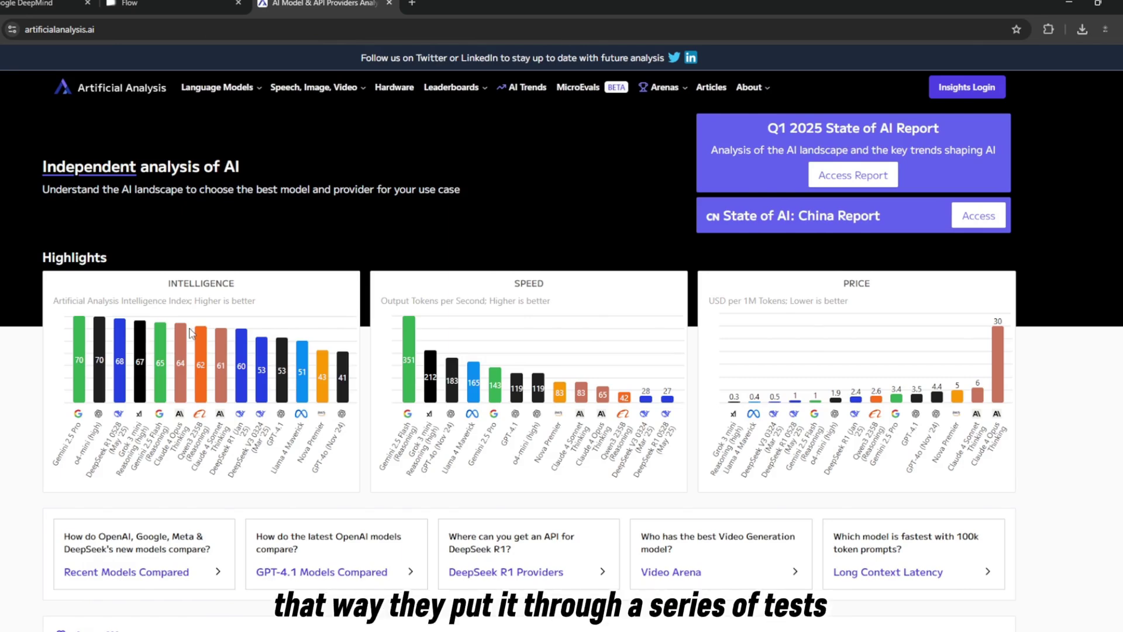
{"action": "scroll", "coordinate": [189, 332], "scroll_direction": "down", "scroll_amount": 5}
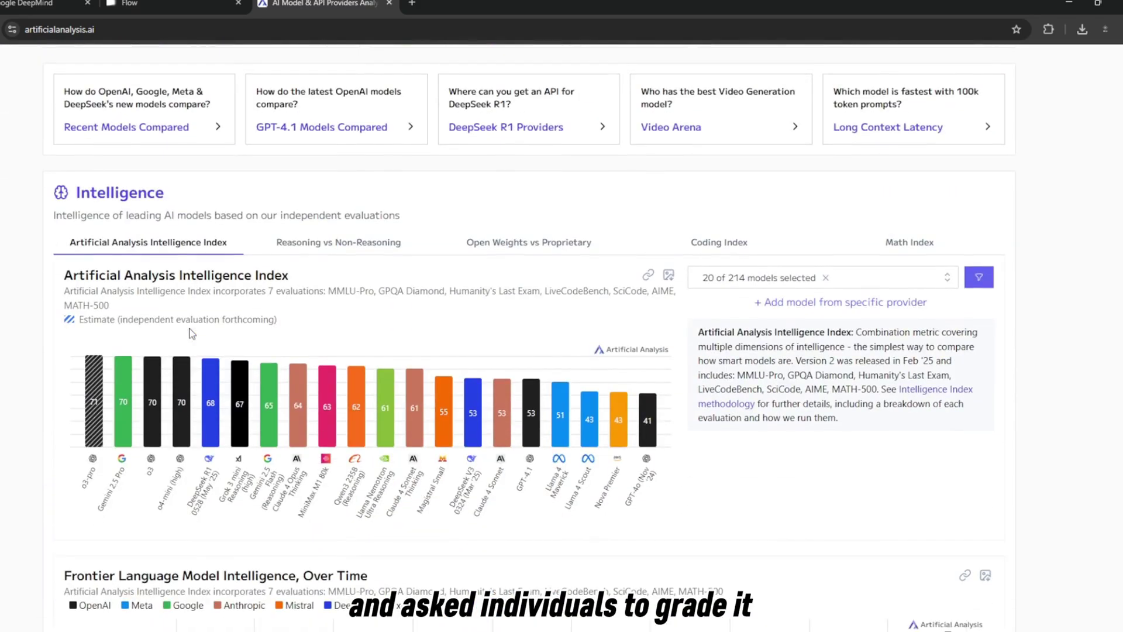
{"action": "scroll", "coordinate": [189, 331], "scroll_direction": "down", "scroll_amount": 3}
{"action": "scroll", "coordinate": [189, 331], "scroll_direction": "up", "scroll_amount": 10}
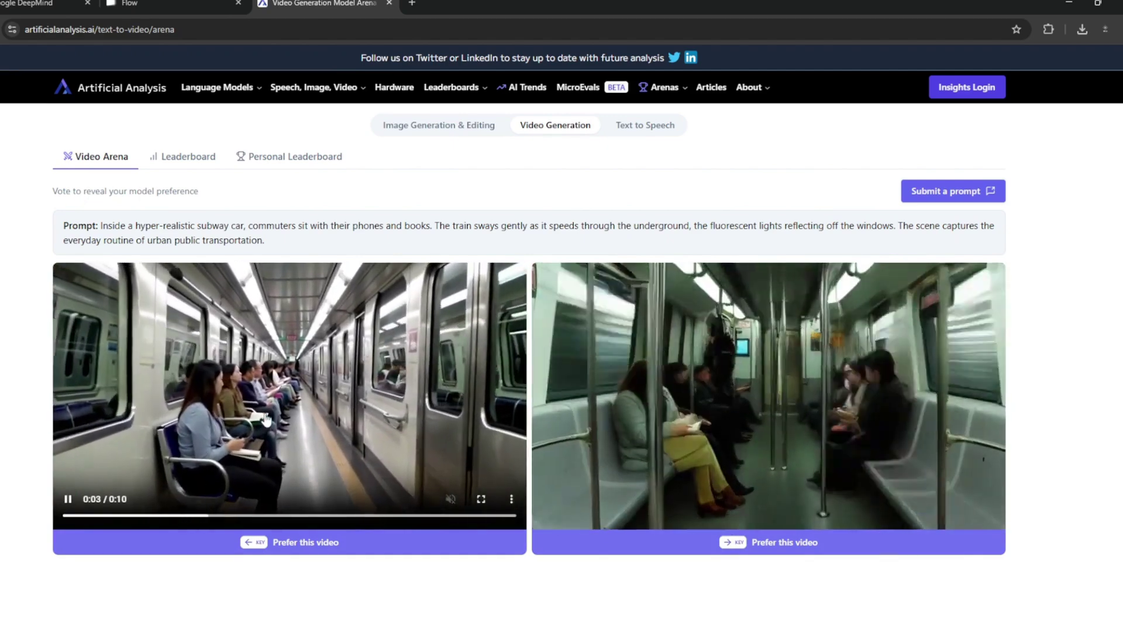
- Vote on the subway train, flower field and spinning disc video pairs, then view the leaderboard
{"action": "left_click", "coordinate": [281, 544]}
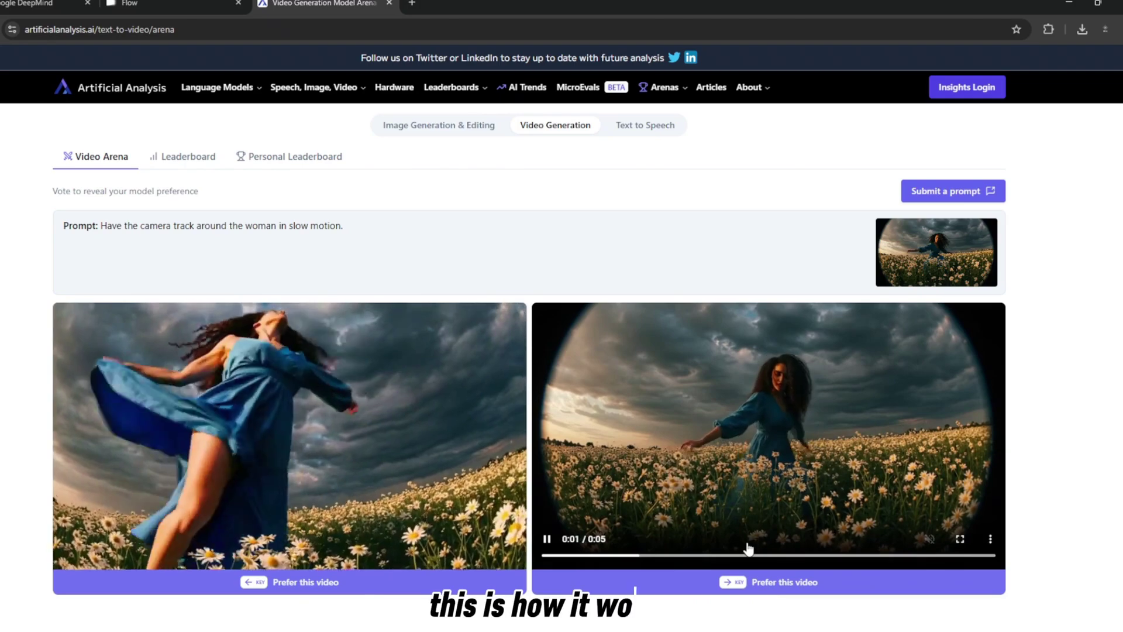
{"action": "left_click", "coordinate": [731, 582]}
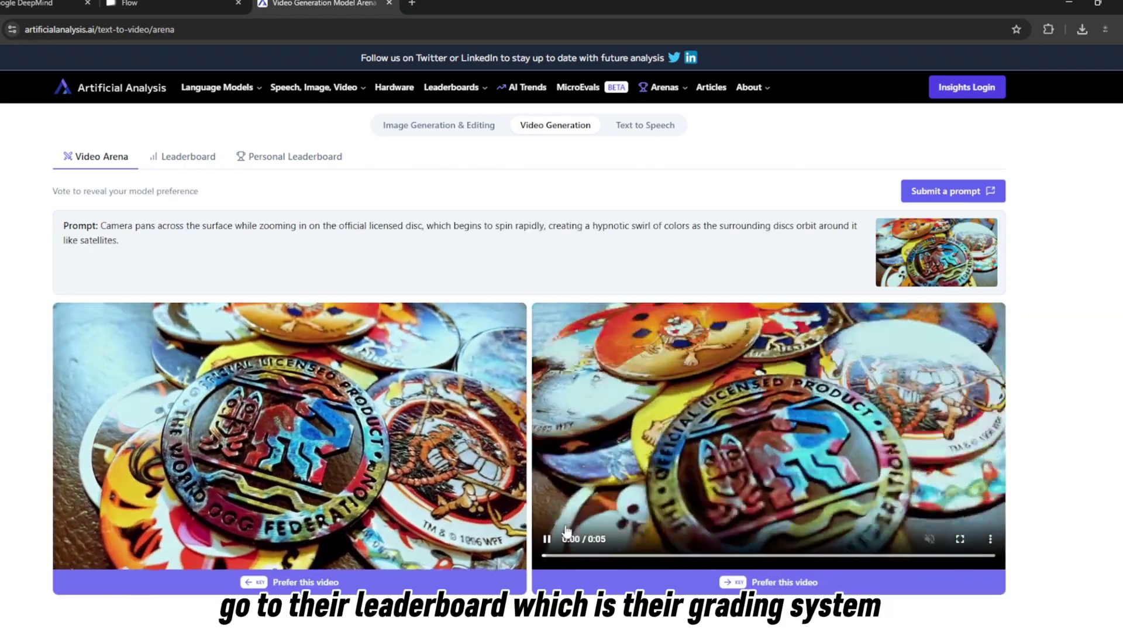
{"action": "key", "text": "Left"}
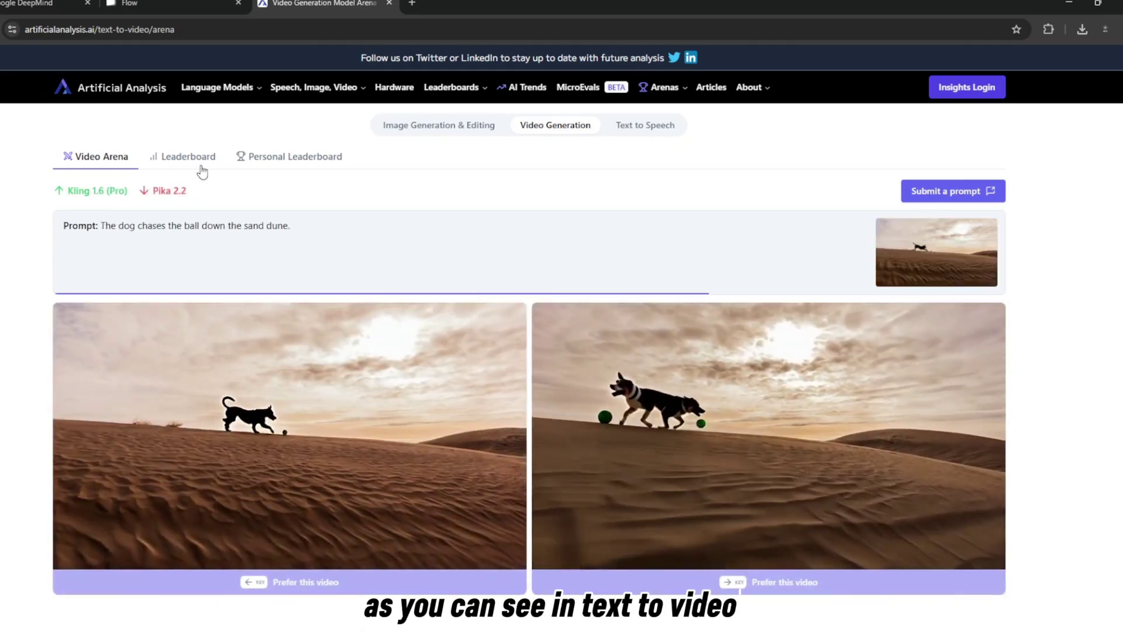
{"action": "left_click", "coordinate": [201, 164]}
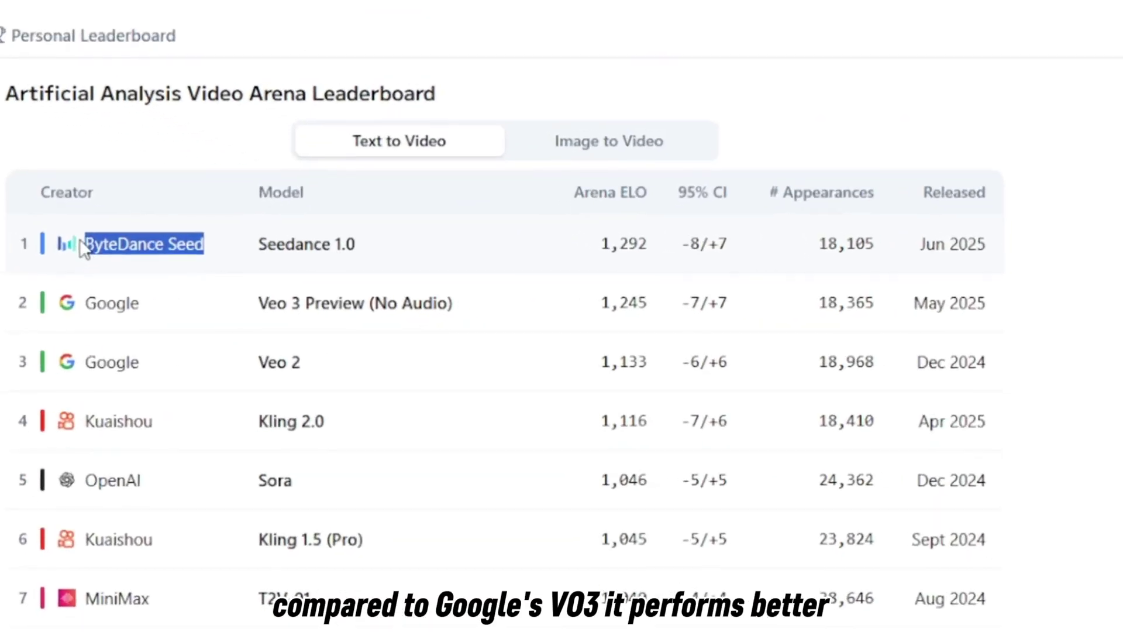
- Highlight Veo 3 Preview, glance at Flow, and mark Seedance 1.0 as top image-to-video model
{"action": "left_click_drag", "start_coordinate": [347, 306], "coordinate": [448, 307]}
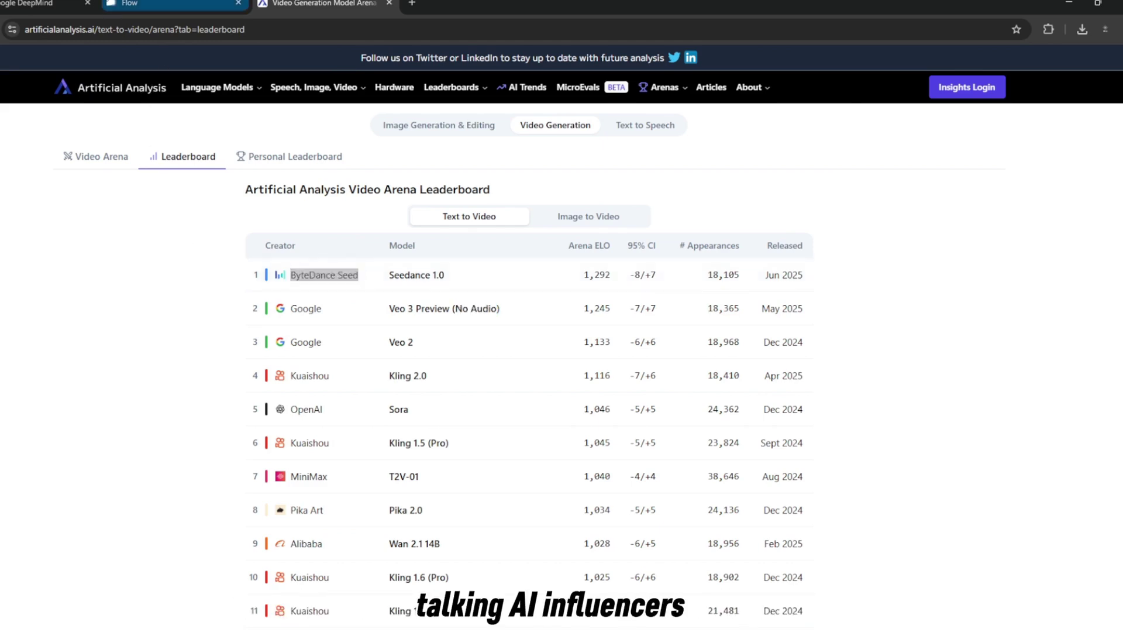
{"action": "left_click", "coordinate": [176, 4]}
{"action": "scroll", "coordinate": [386, 558], "scroll_direction": "up", "scroll_amount": 2}
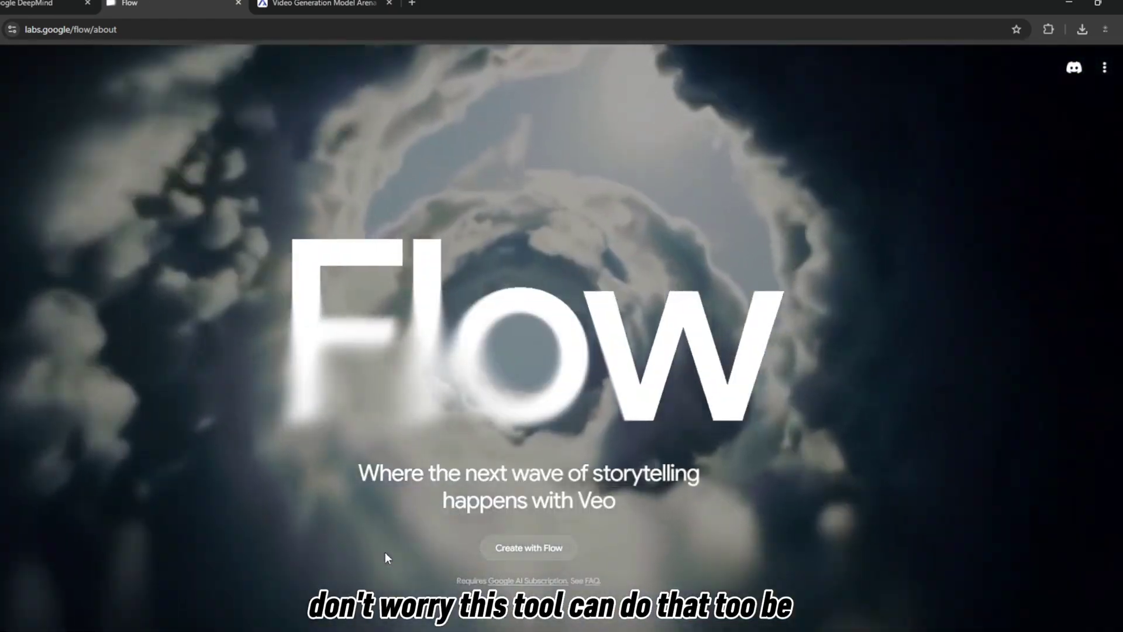
{"action": "key", "text": "ctrl+Tab"}
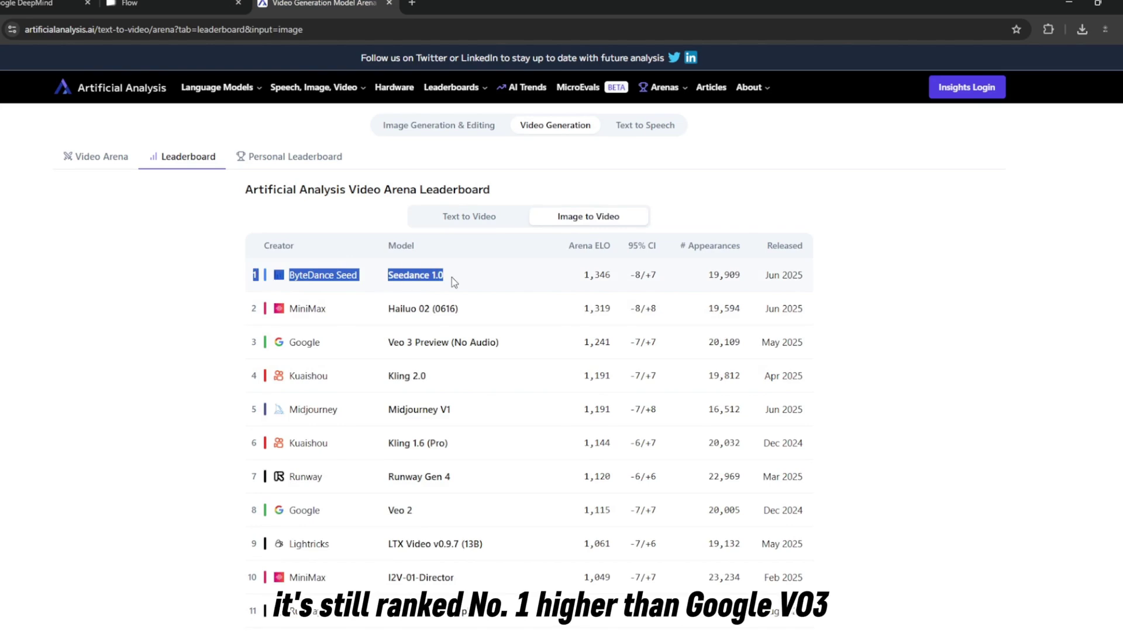
{"action": "left_click_drag", "start_coordinate": [452, 277], "coordinate": [597, 351]}
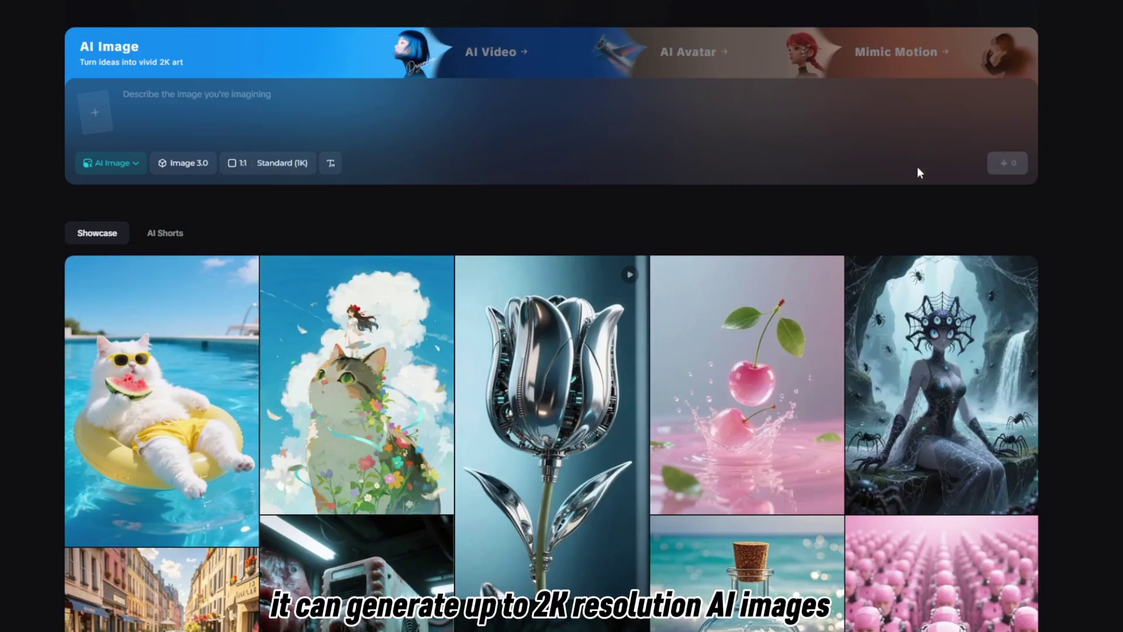
{"action": "scroll", "coordinate": [827, 211], "scroll_direction": "down", "scroll_amount": 1}
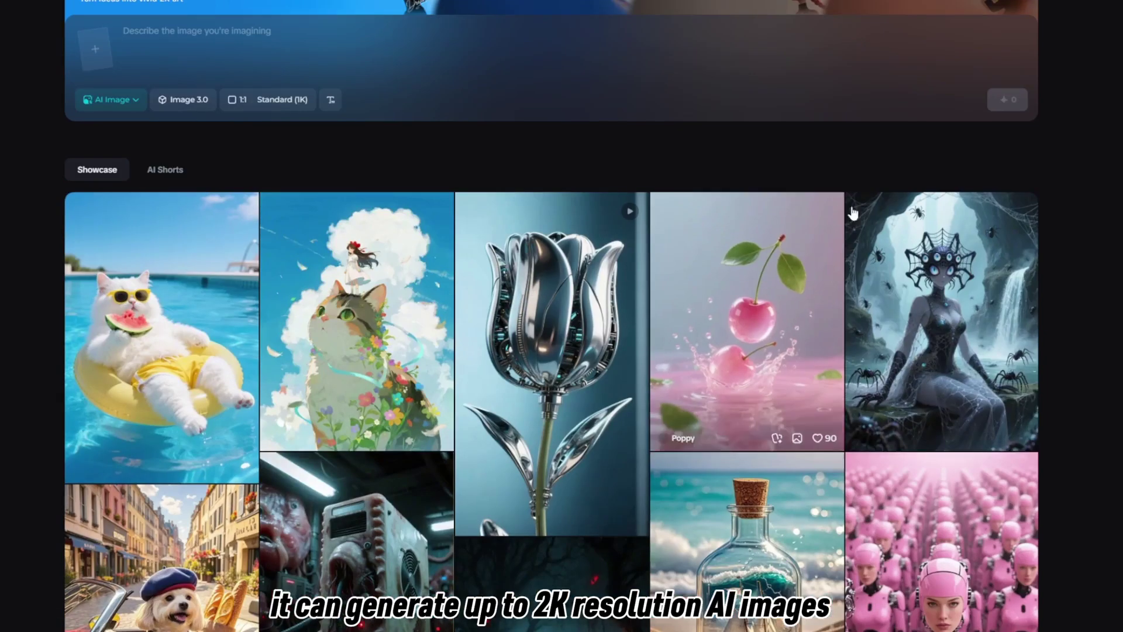
{"action": "scroll", "coordinate": [1101, 269], "scroll_direction": "down", "scroll_amount": 1}
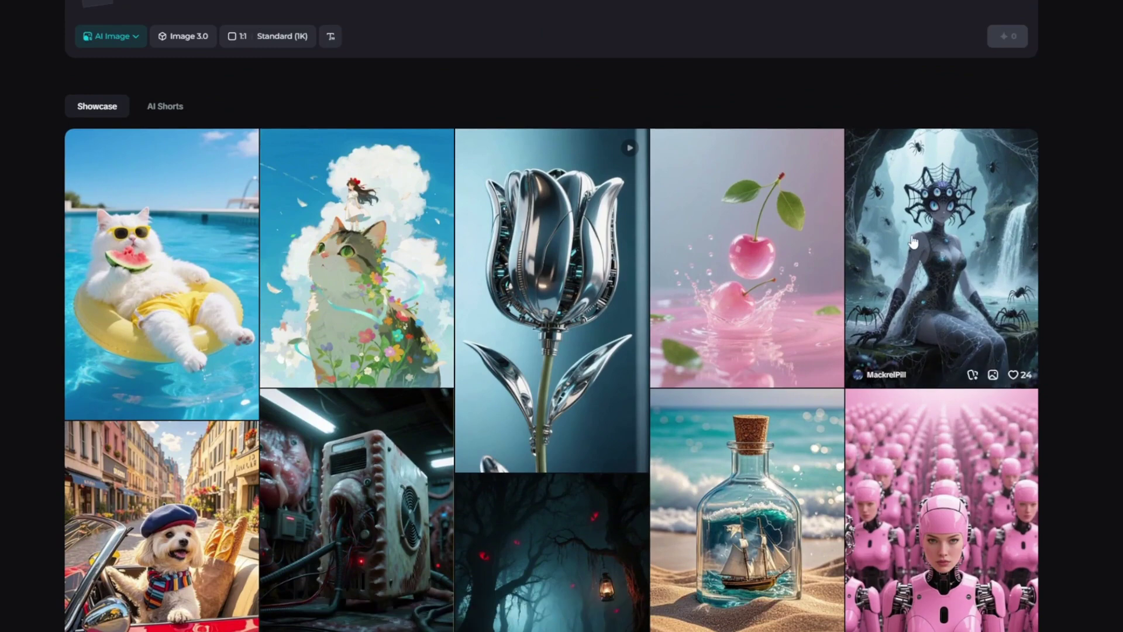
- Check aspect ratio options and read the pool cat and cat-with-flowers image prompts
{"action": "mouse_move", "coordinate": [747, 258]}
{"action": "left_click", "coordinate": [256, 32]}
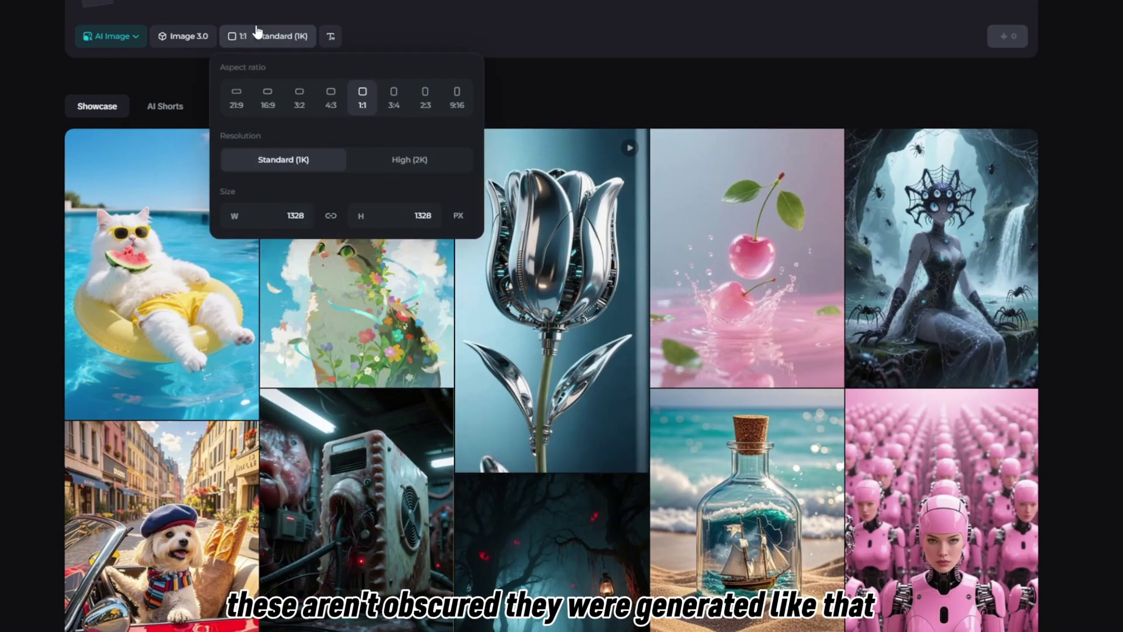
{"action": "left_click", "coordinate": [143, 224]}
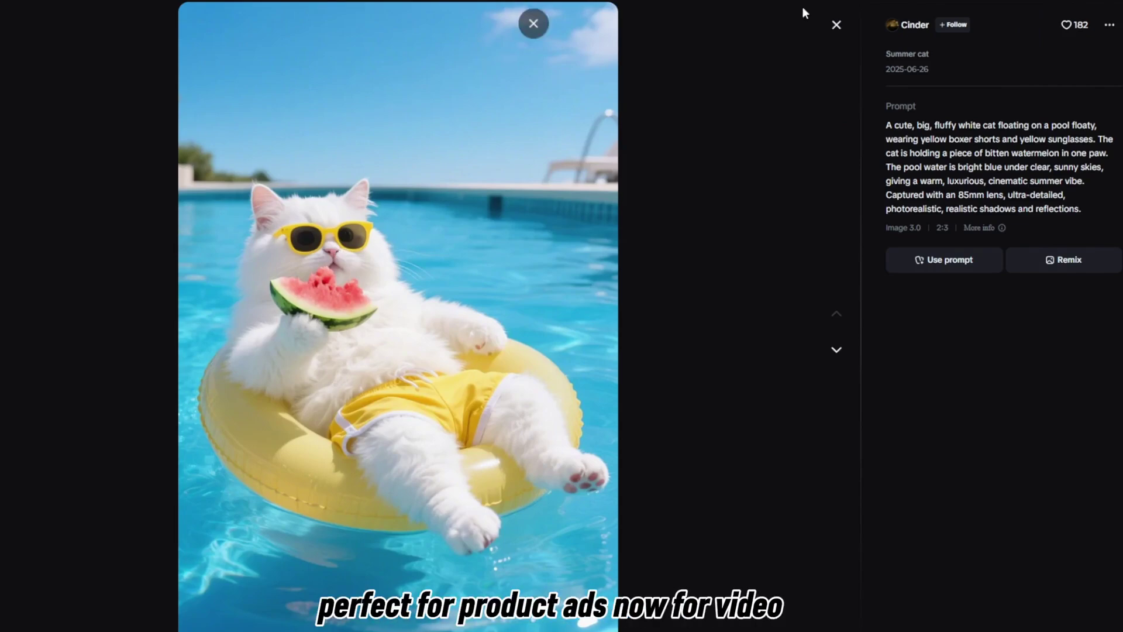
{"action": "left_click", "coordinate": [837, 26]}
{"action": "left_click", "coordinate": [318, 287]}
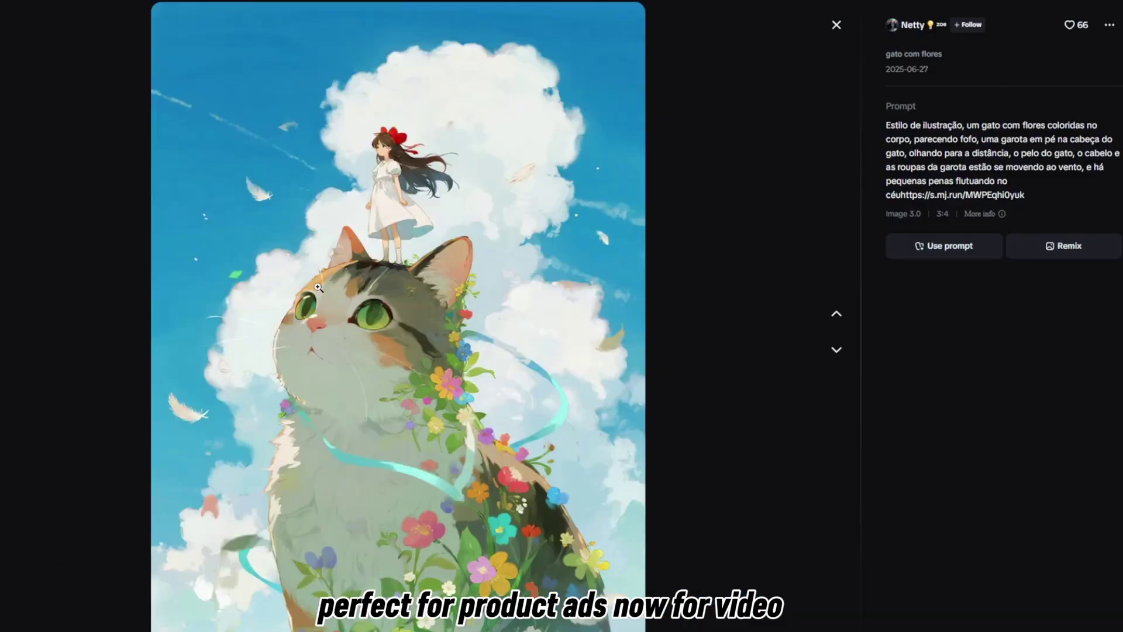
- Read the mechanical tulip and another showcase image's prompts, returning to the gallery
{"action": "left_click", "coordinate": [835, 26]}
{"action": "left_click", "coordinate": [687, 280]}
{"action": "left_click", "coordinate": [647, 122]}
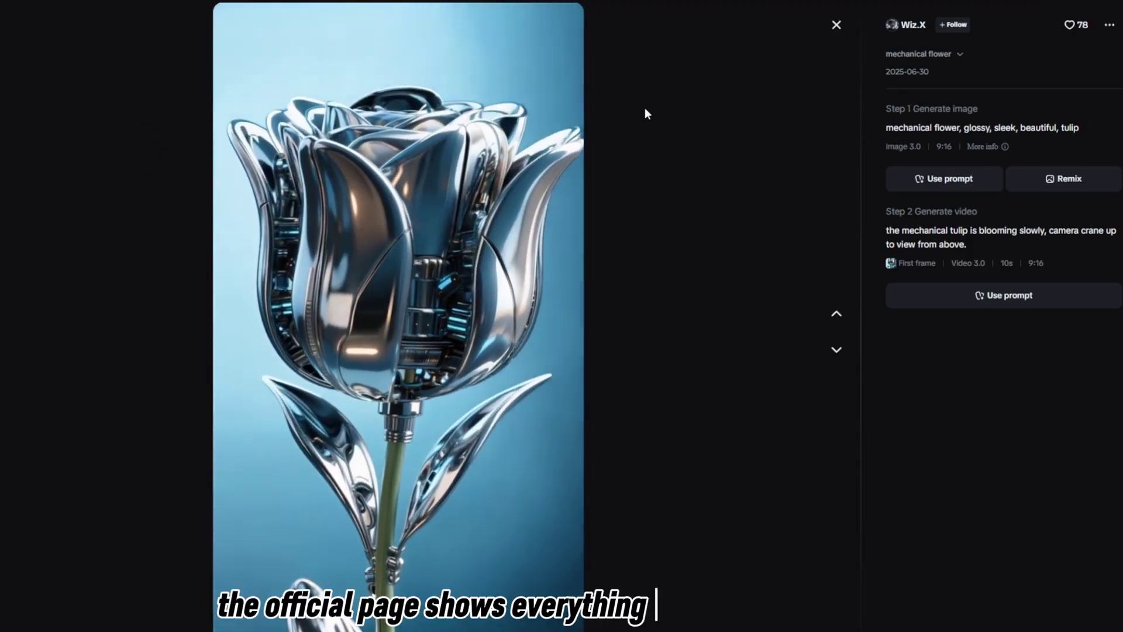
{"action": "left_click", "coordinate": [837, 25]}
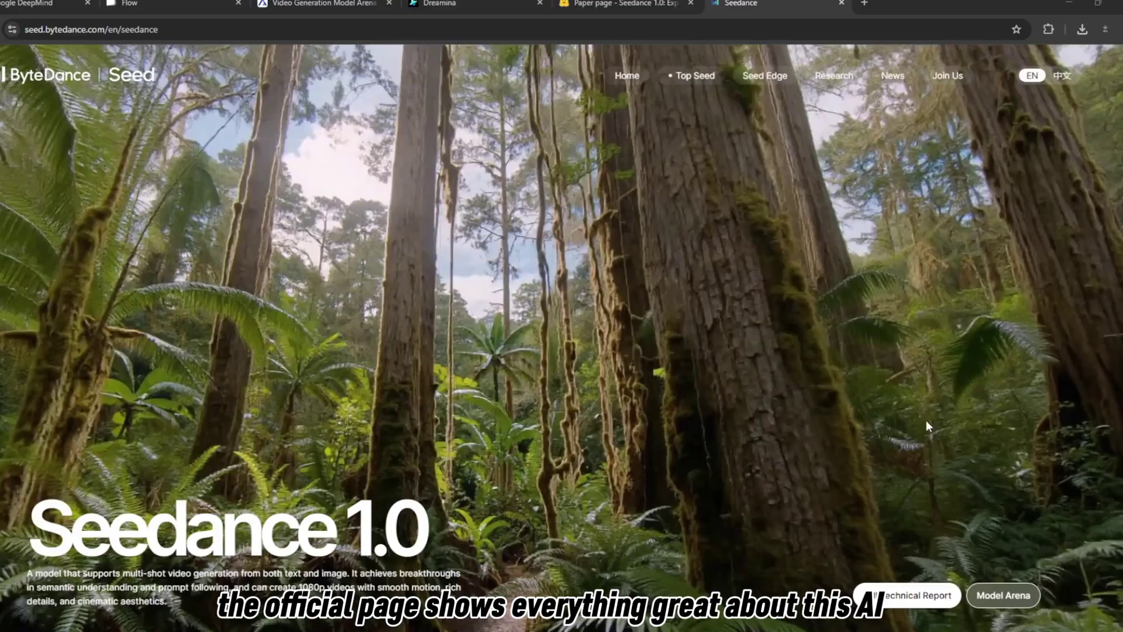
{"action": "scroll", "coordinate": [405, 471], "scroll_direction": "down", "scroll_amount": 5}
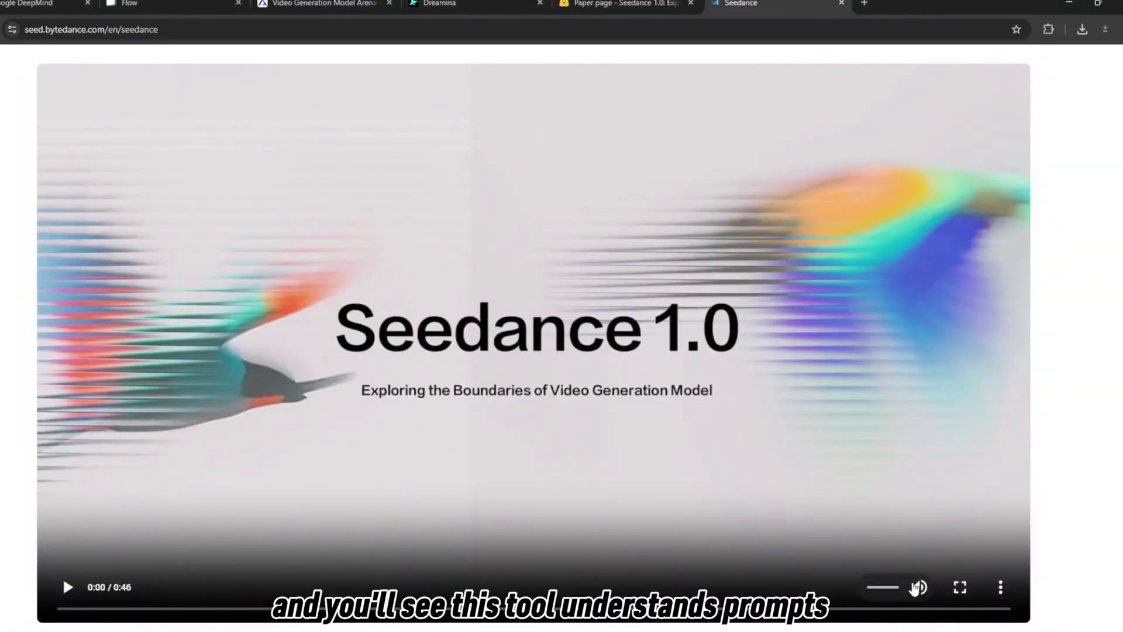
- Play the Seedance 1.0 intro, then enlarge the pyramid race cars and horse riding motion videos
{"action": "left_click", "coordinate": [67, 587]}
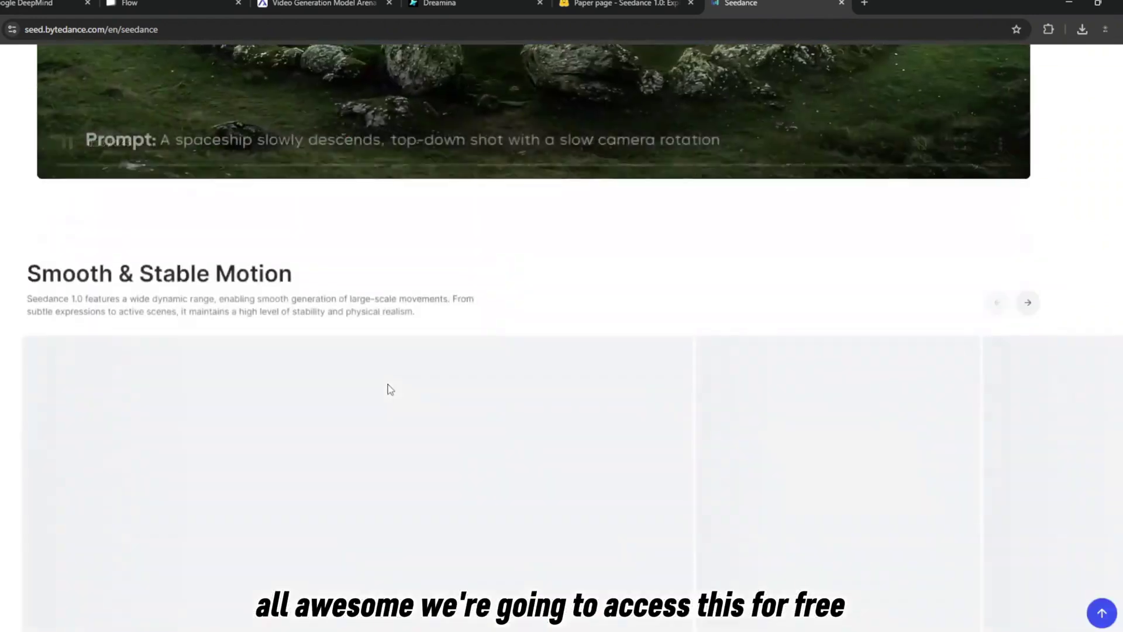
{"action": "scroll", "coordinate": [389, 389], "scroll_direction": "down", "scroll_amount": 2}
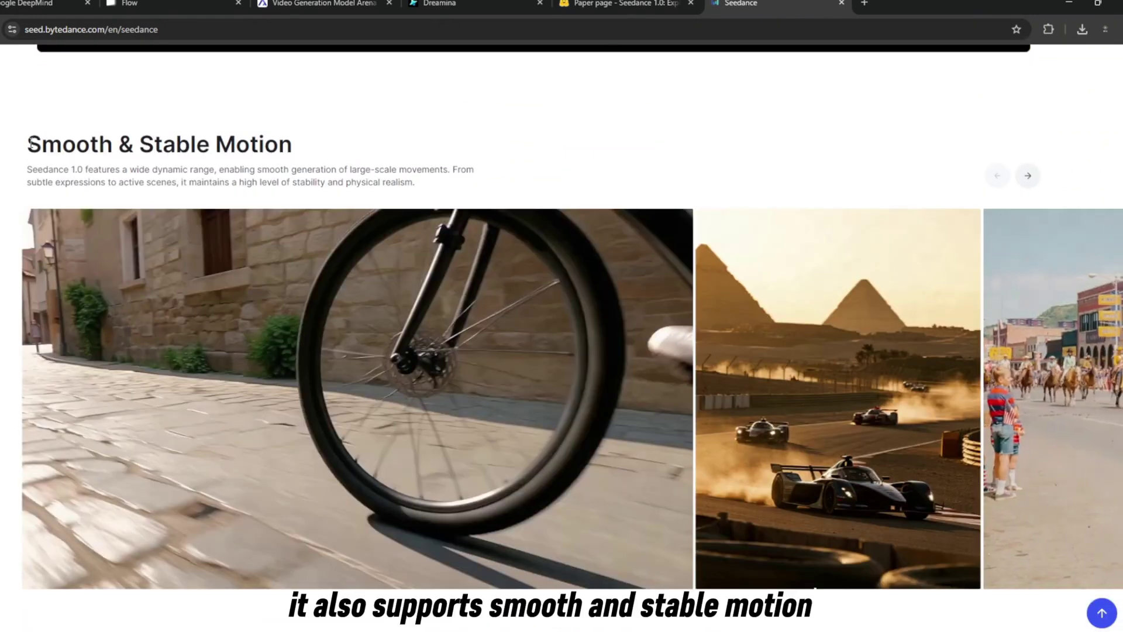
{"action": "left_click_drag", "start_coordinate": [29, 145], "coordinate": [474, 170]}
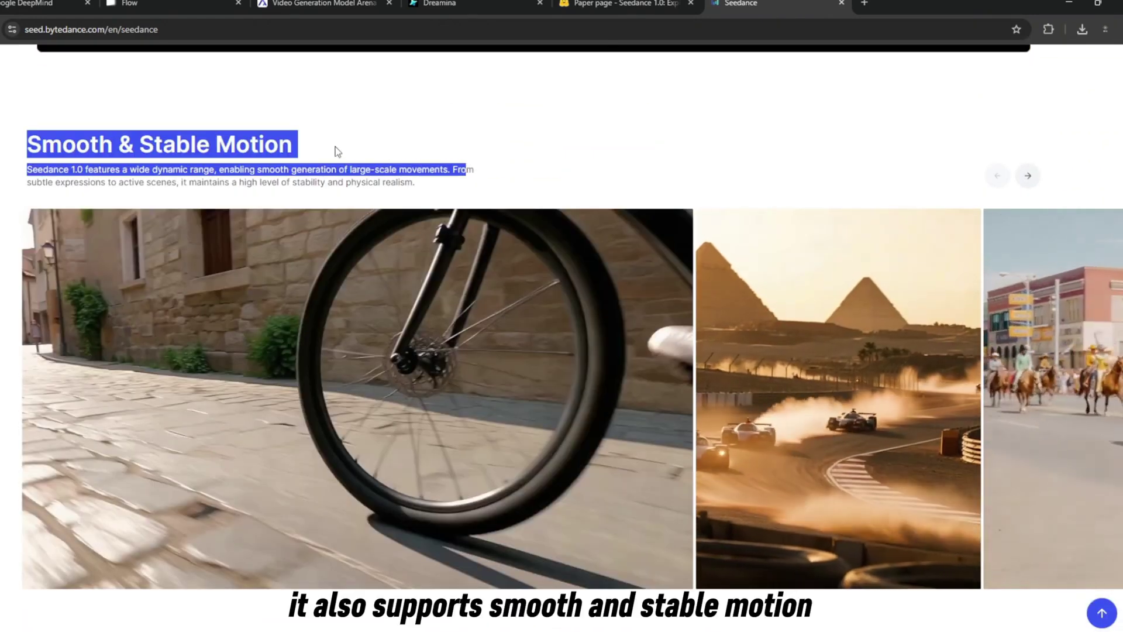
{"action": "left_click", "coordinate": [776, 374]}
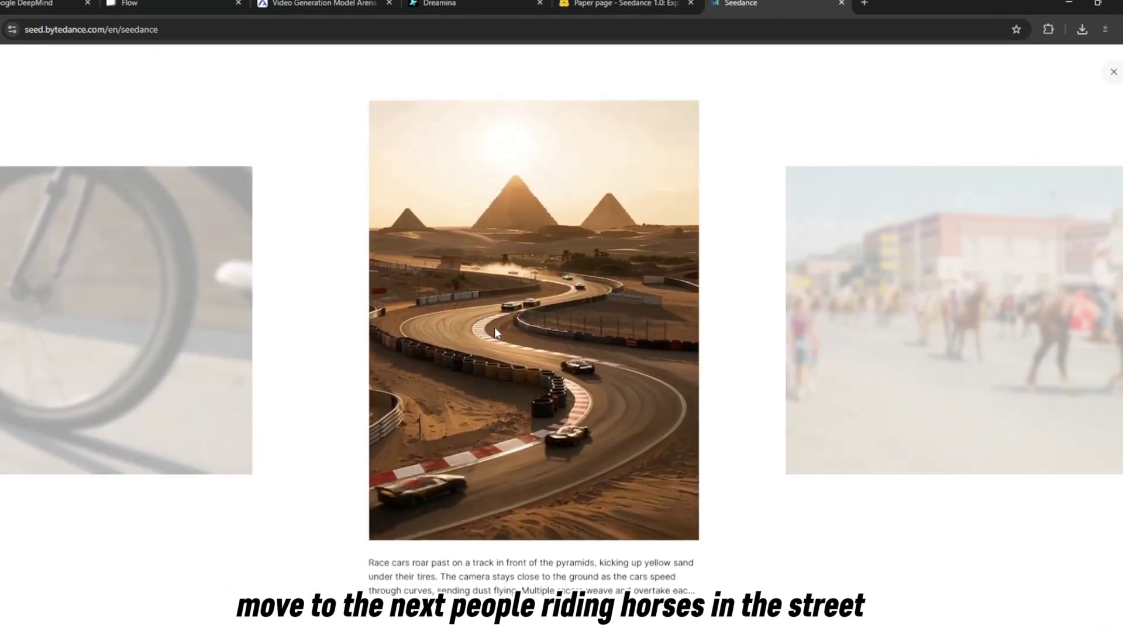
{"action": "left_click", "coordinate": [863, 457]}
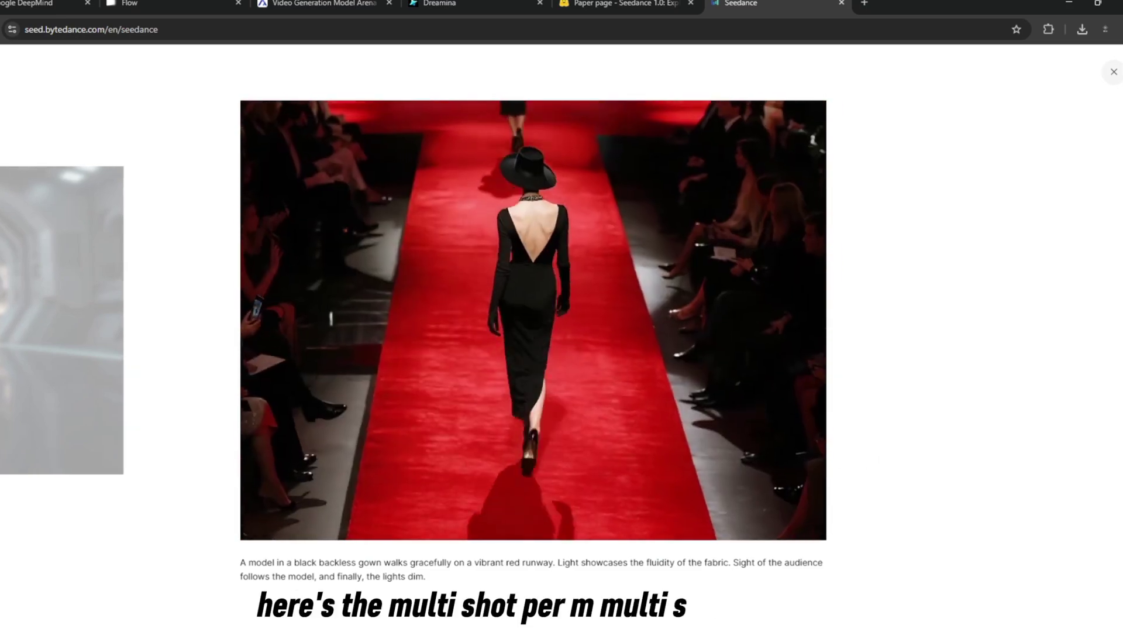
{"action": "scroll", "coordinate": [616, 393], "scroll_direction": "down", "scroll_amount": 5}
{"action": "scroll", "coordinate": [307, 358], "scroll_direction": "down", "scroll_amount": 2}
{"action": "scroll", "coordinate": [333, 355], "scroll_direction": "up", "scroll_amount": 1}
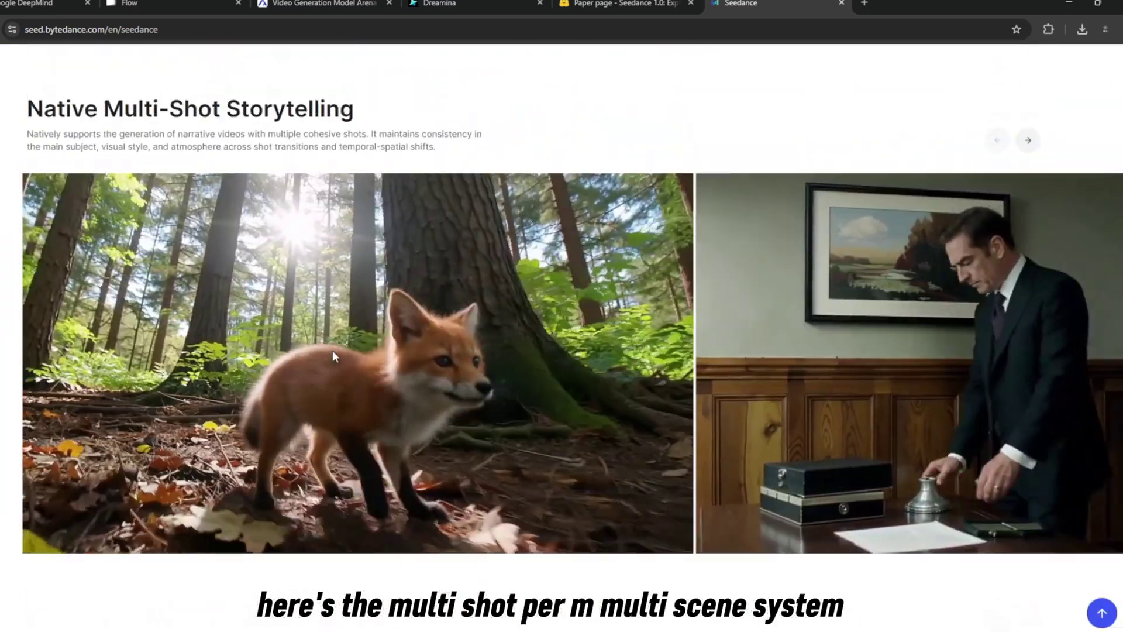
- Highlight Multi-Shot and enlarge the fox forest video, moving on to the detective clip
{"action": "left_click_drag", "start_coordinate": [104, 110], "coordinate": [221, 109]}
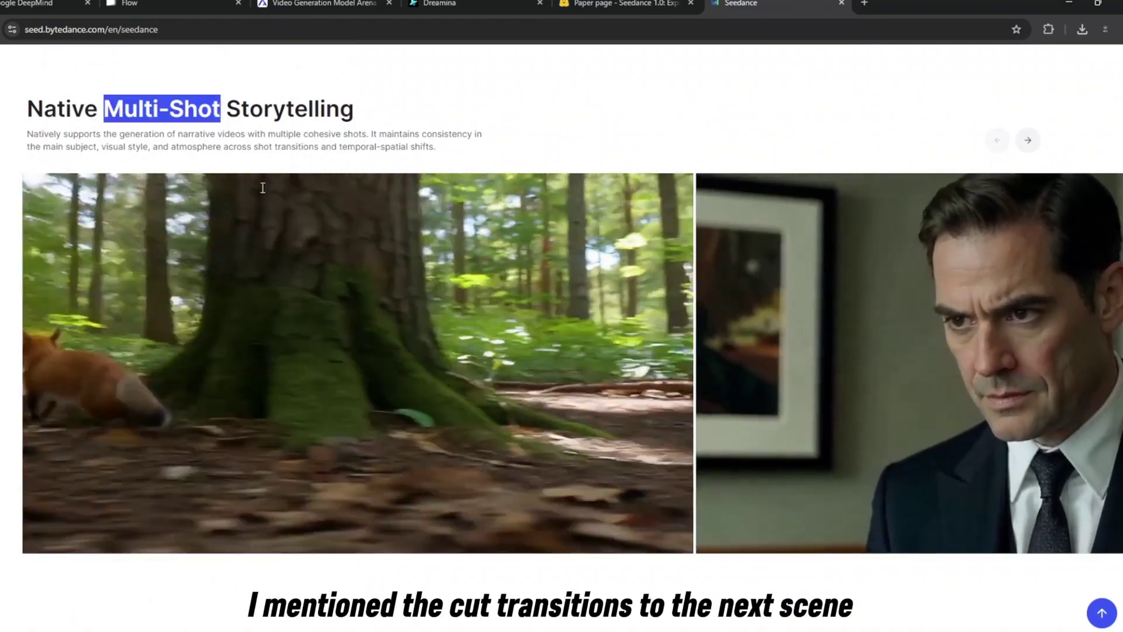
{"action": "left_click", "coordinate": [262, 187]}
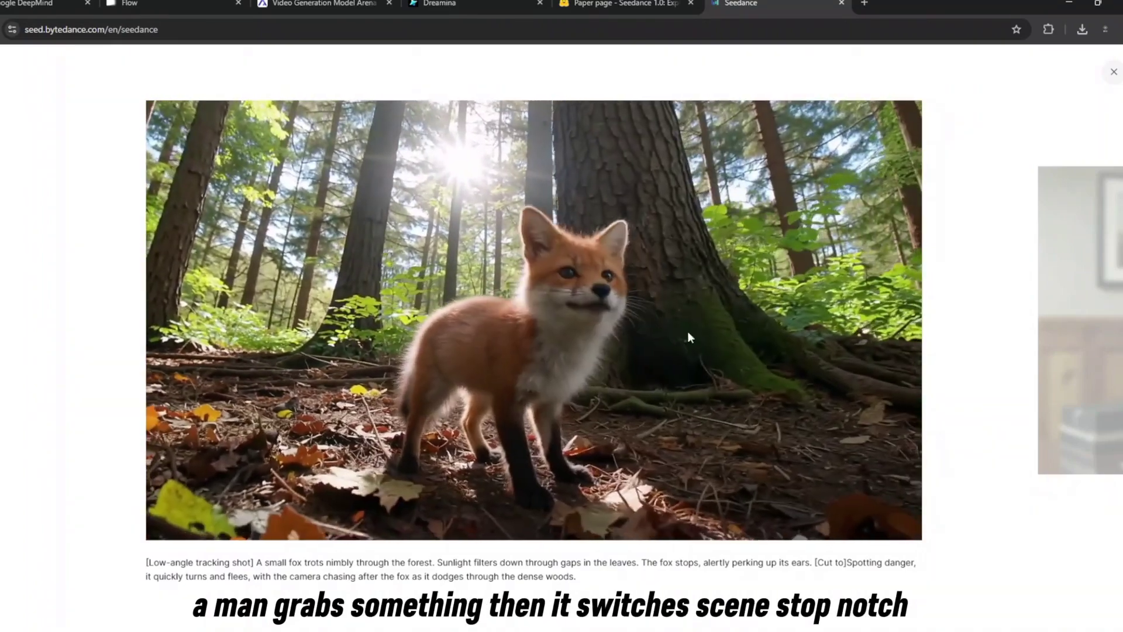
{"action": "left_click_drag", "start_coordinate": [687, 330], "coordinate": [76, 341]}
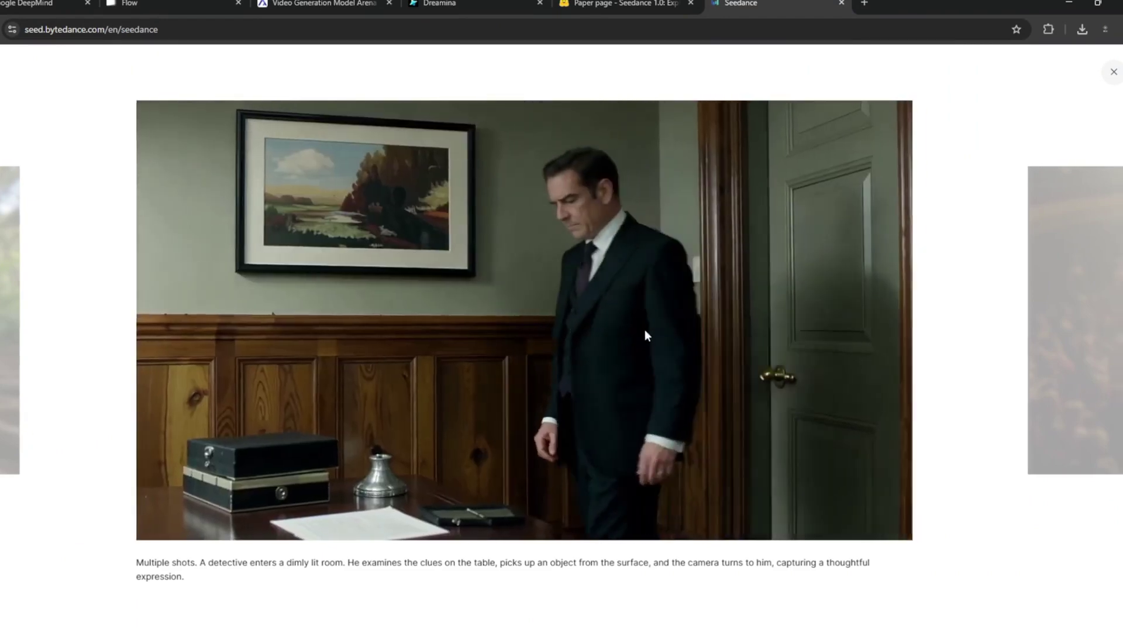
- Swipe through to the bride at the mirror video and close the enlarged viewer
{"action": "mouse_move", "coordinate": [645, 329]}
{"action": "left_mouse_down"}
{"action": "mouse_move", "coordinate": [372, 352]}
{"action": "mouse_move", "coordinate": [190, 290]}
{"action": "left_mouse_up"}
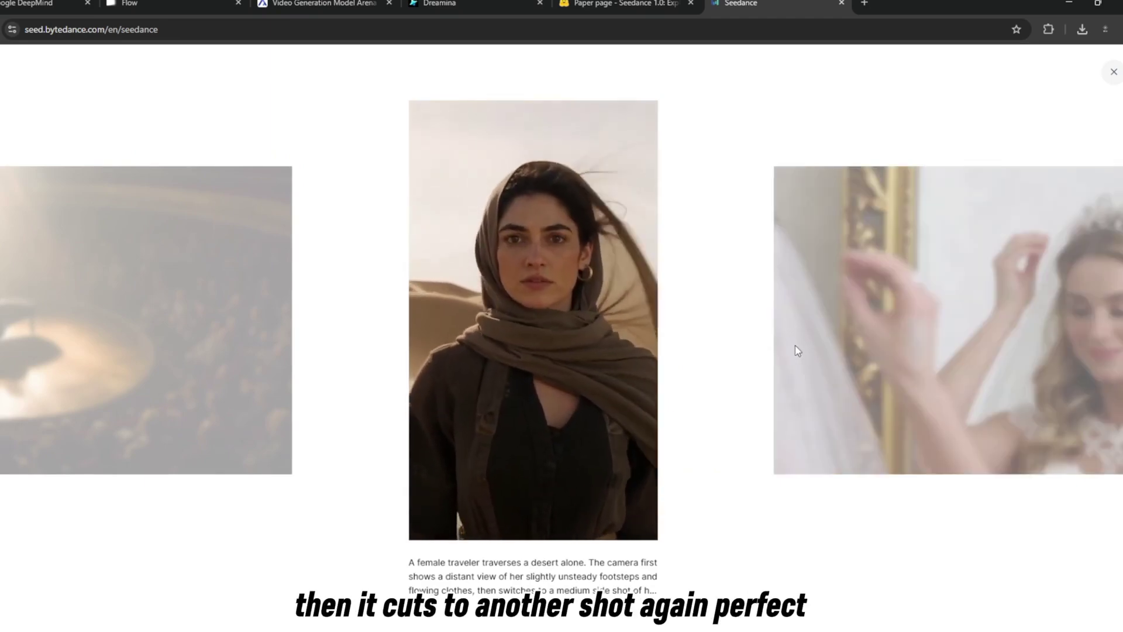
{"action": "left_click_drag", "start_coordinate": [787, 350], "coordinate": [431, 333]}
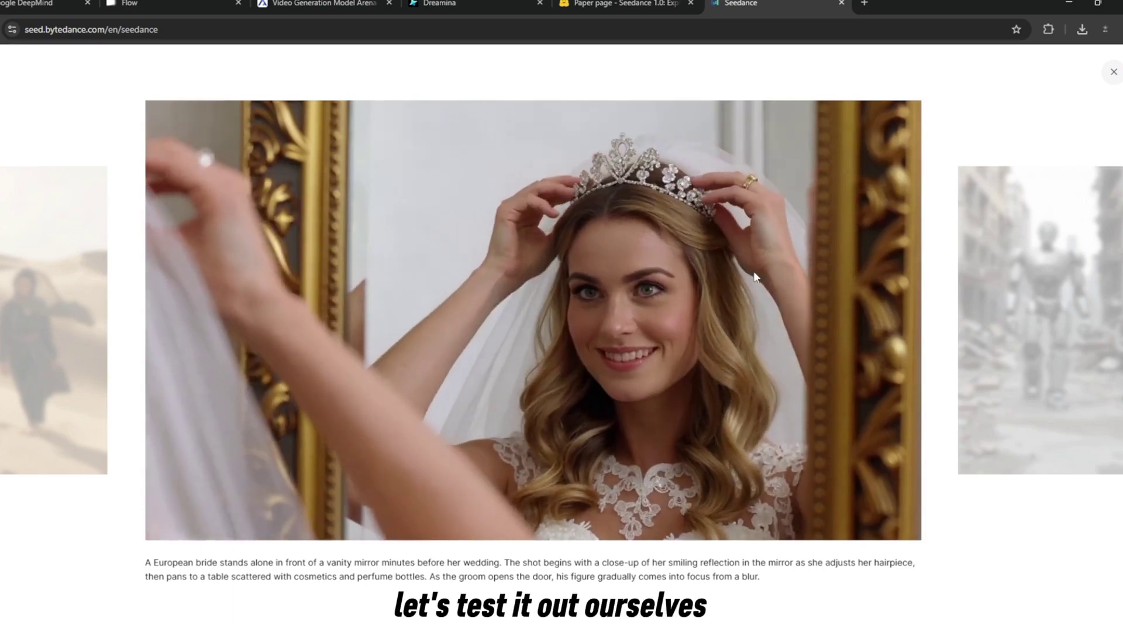
{"action": "left_click", "coordinate": [830, 85]}
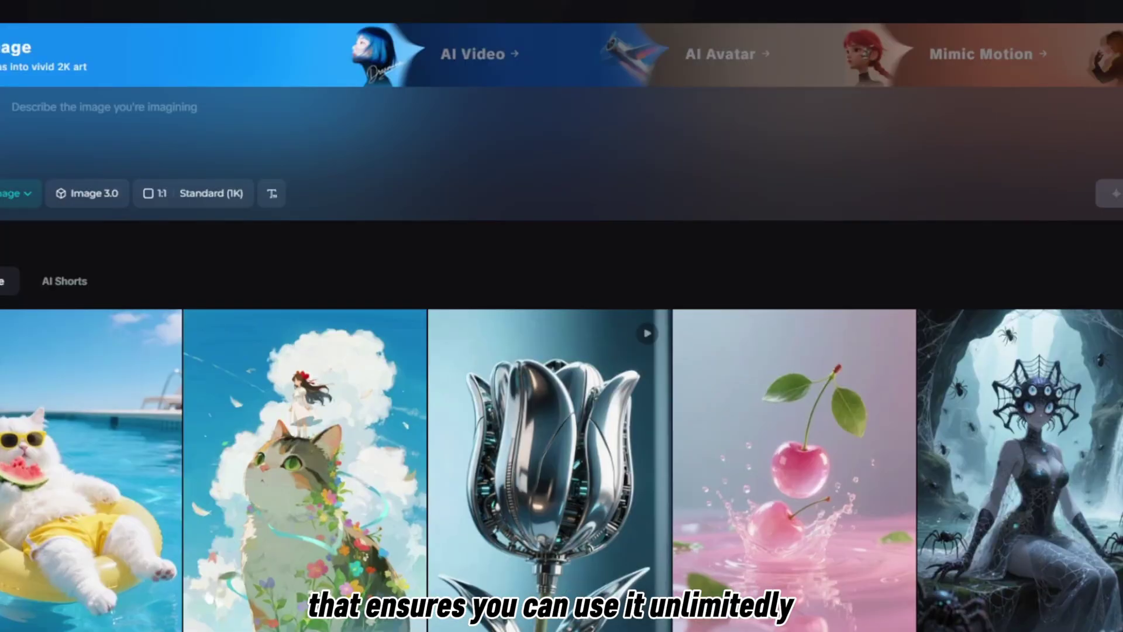
- Refresh Dreamina with F5 so the creation menu lists AI Video and AI Avatar
{"action": "left_click", "coordinate": [11, 193]}
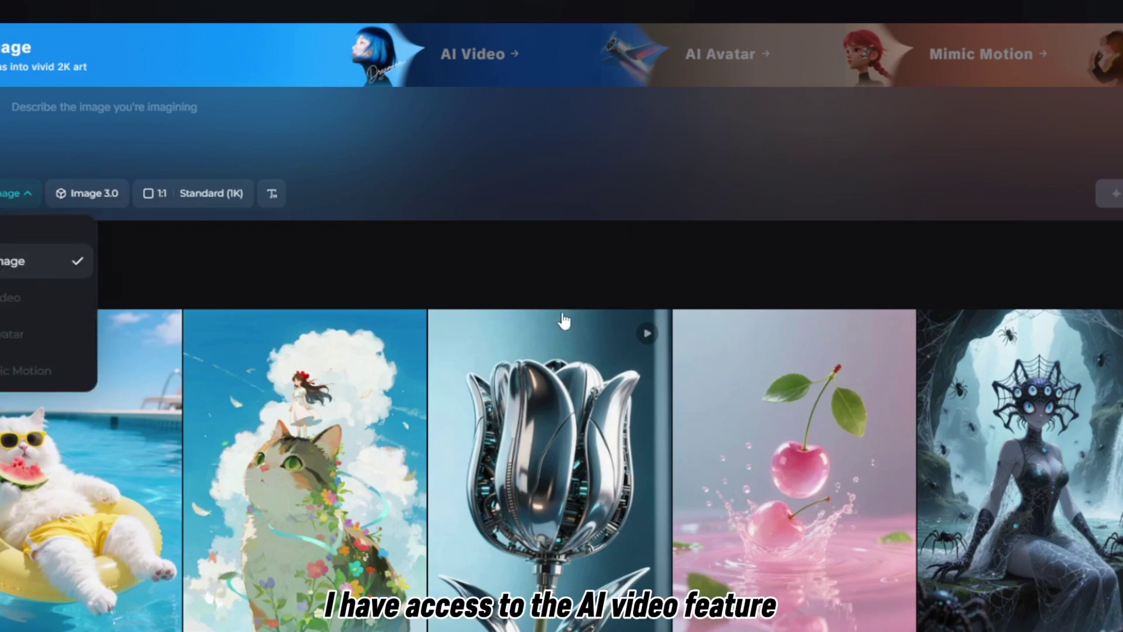
{"action": "key", "text": "F5"}
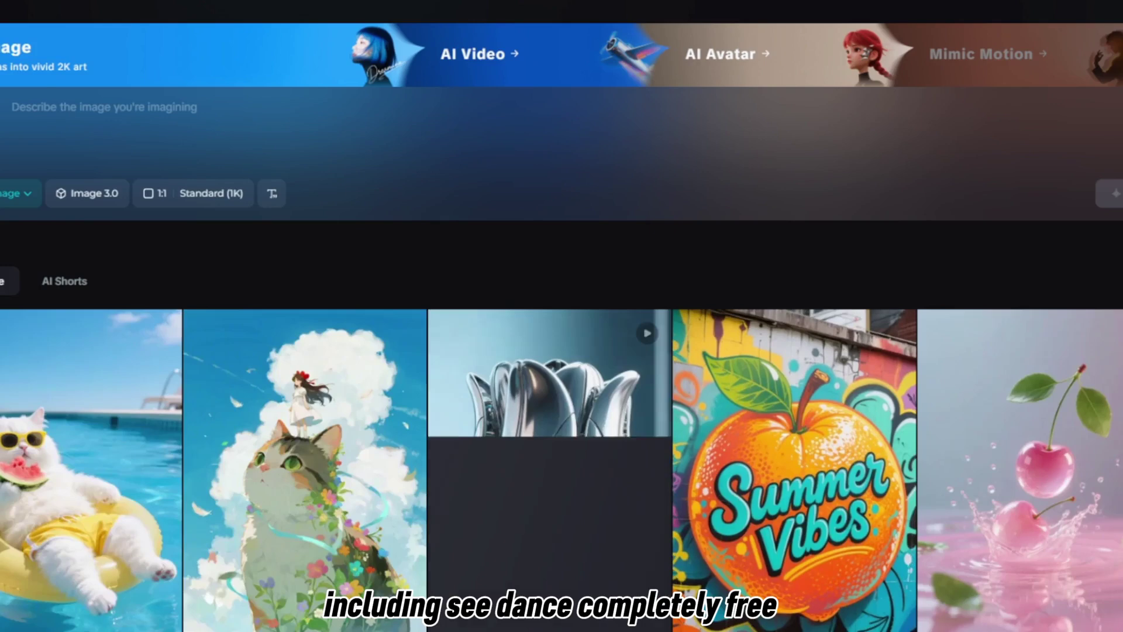
{"action": "left_click", "coordinate": [112, 218]}
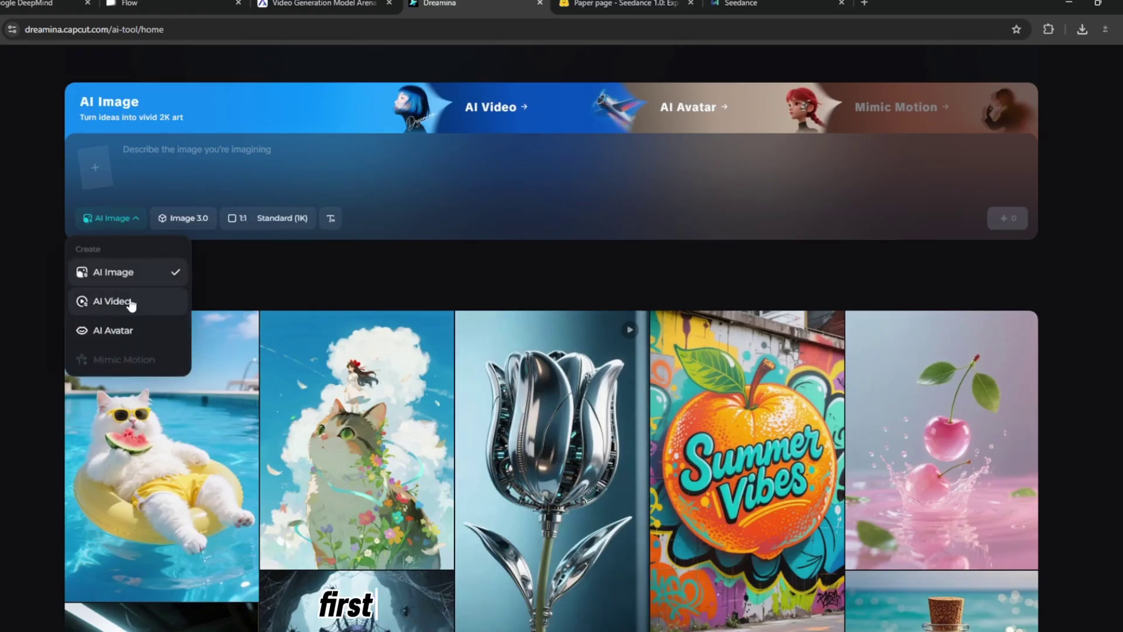
- Start generating 'A dog running in the forest' and review the image model and aspect ratio settings
{"action": "left_click", "coordinate": [227, 176]}
{"action": "type", "text": "A"}
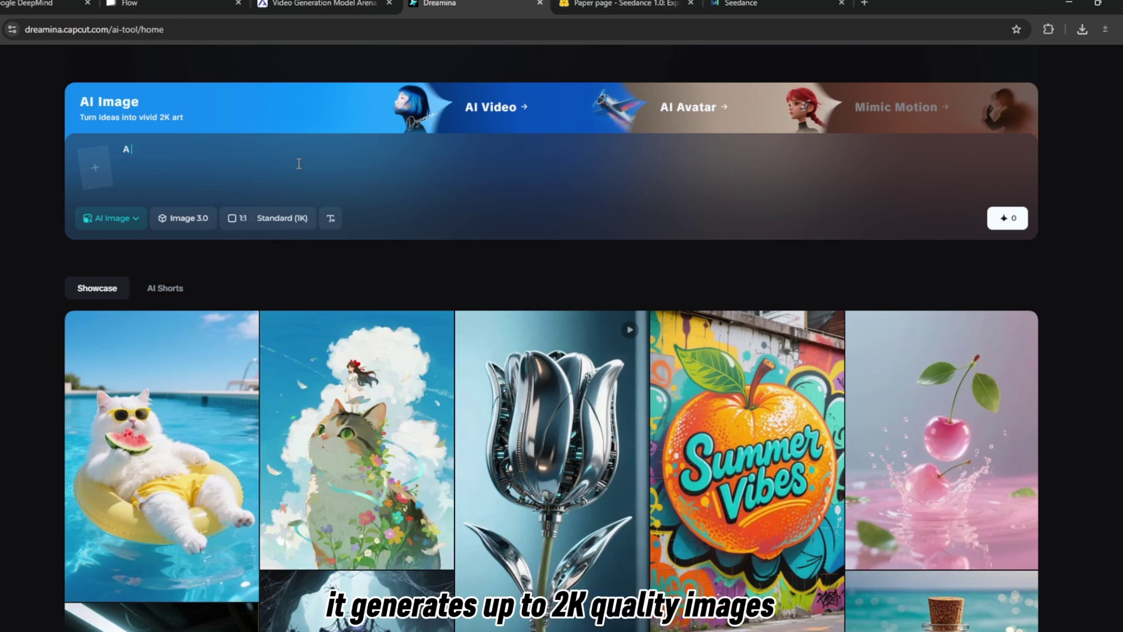
{"action": "type", "text": " dog running in the fo"}
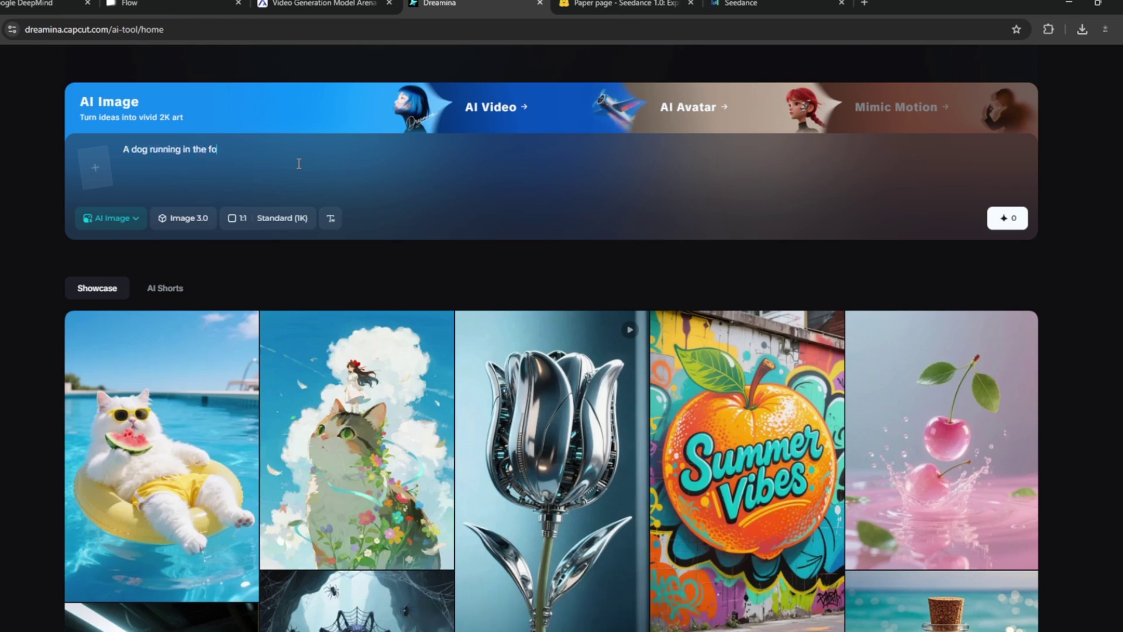
{"action": "type", "text": "rest"}
{"action": "left_click", "coordinate": [195, 223]}
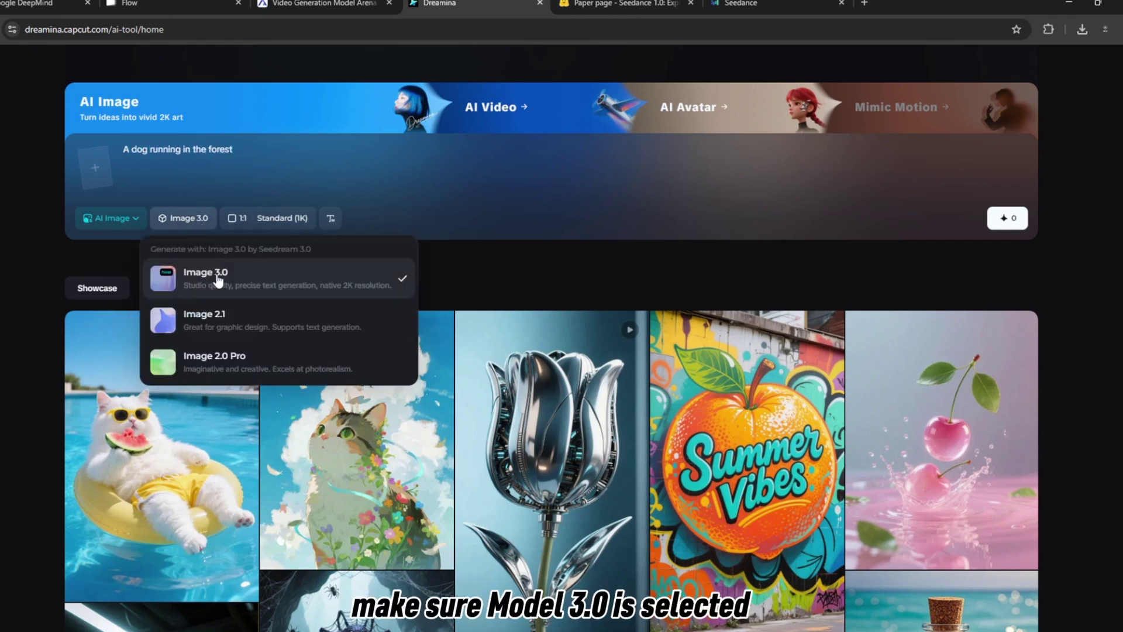
{"action": "left_click", "coordinate": [296, 217]}
{"action": "left_click", "coordinate": [410, 226]}
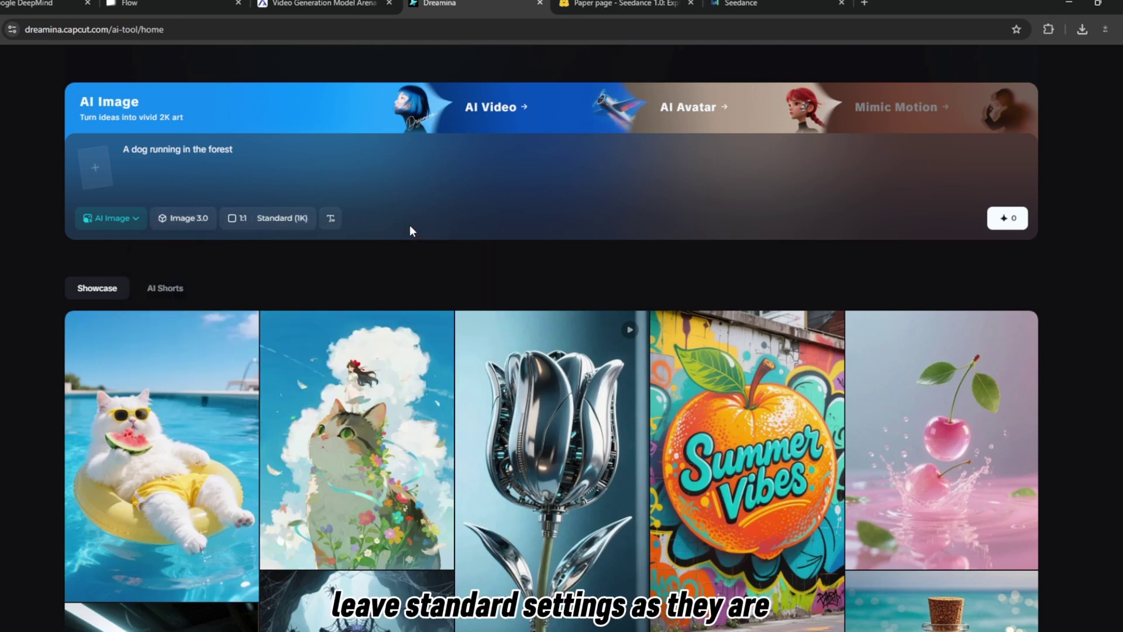
{"action": "left_click", "coordinate": [997, 219]}
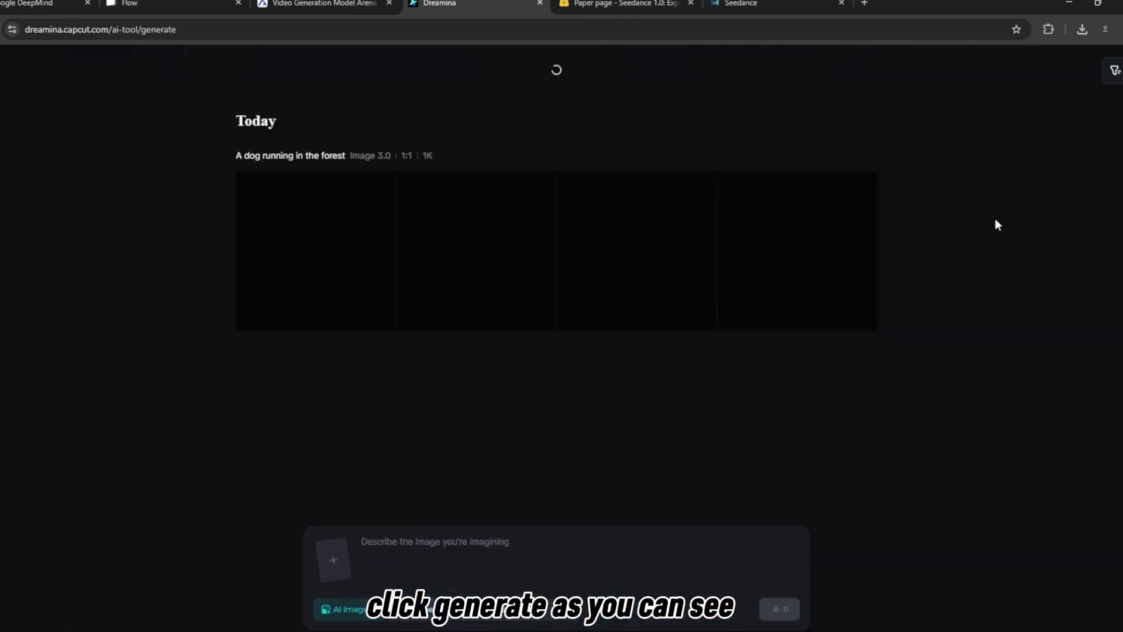
{"action": "right_click", "coordinate": [795, 585]}
{"action": "left_click", "coordinate": [711, 514]}
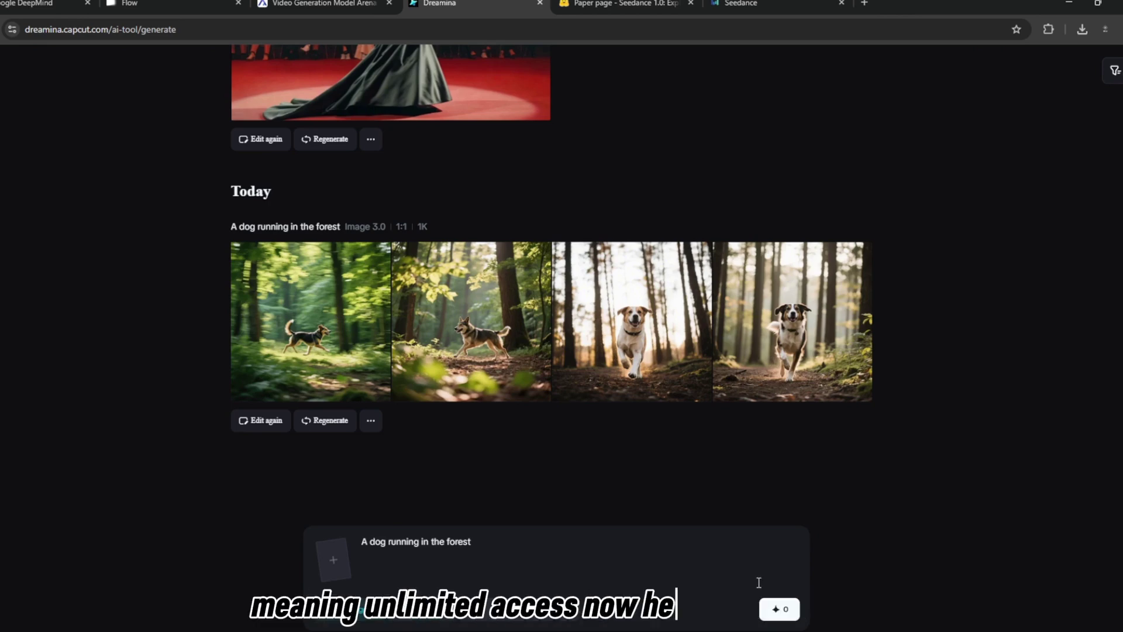
{"action": "mouse_move", "coordinate": [632, 322]}
{"action": "left_click", "coordinate": [650, 304]}
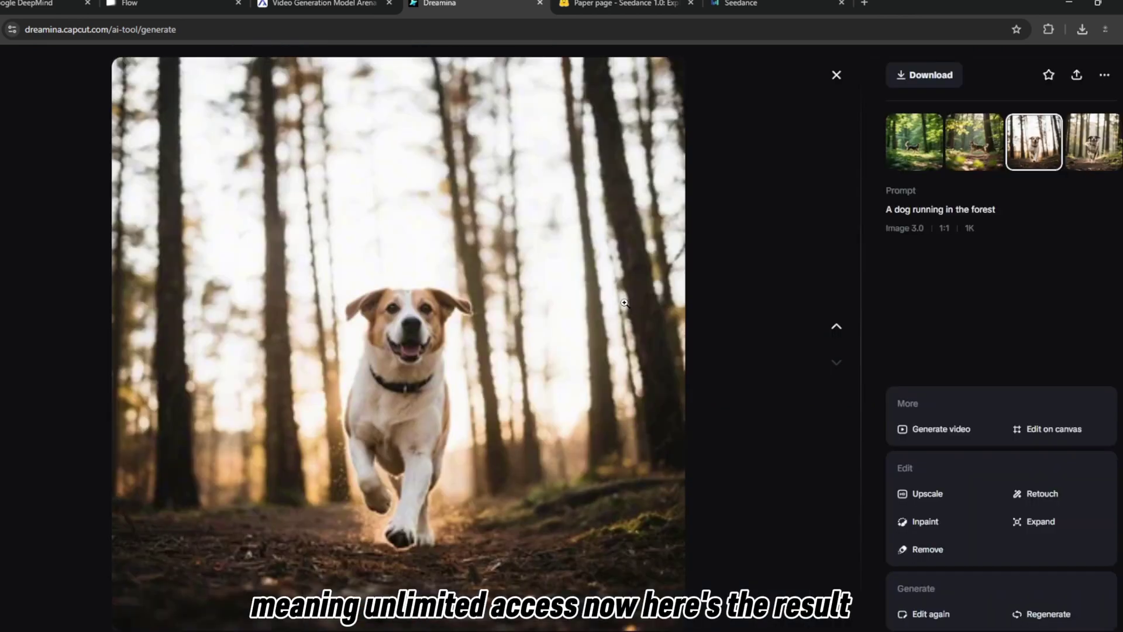
{"action": "key", "text": "Right"}
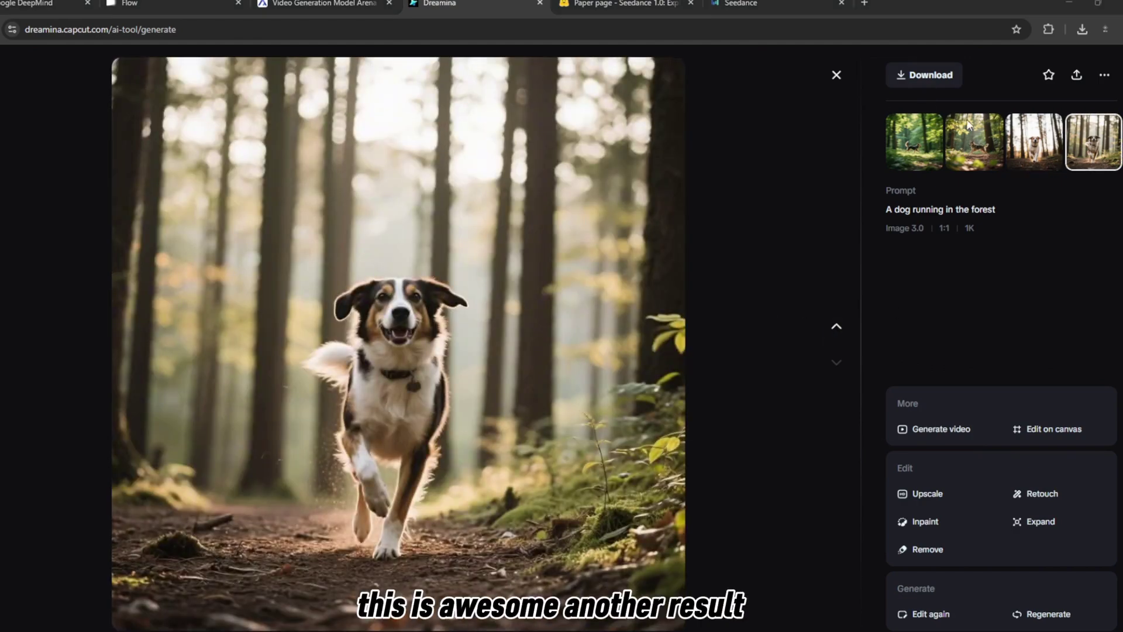
{"action": "left_click", "coordinate": [974, 141]}
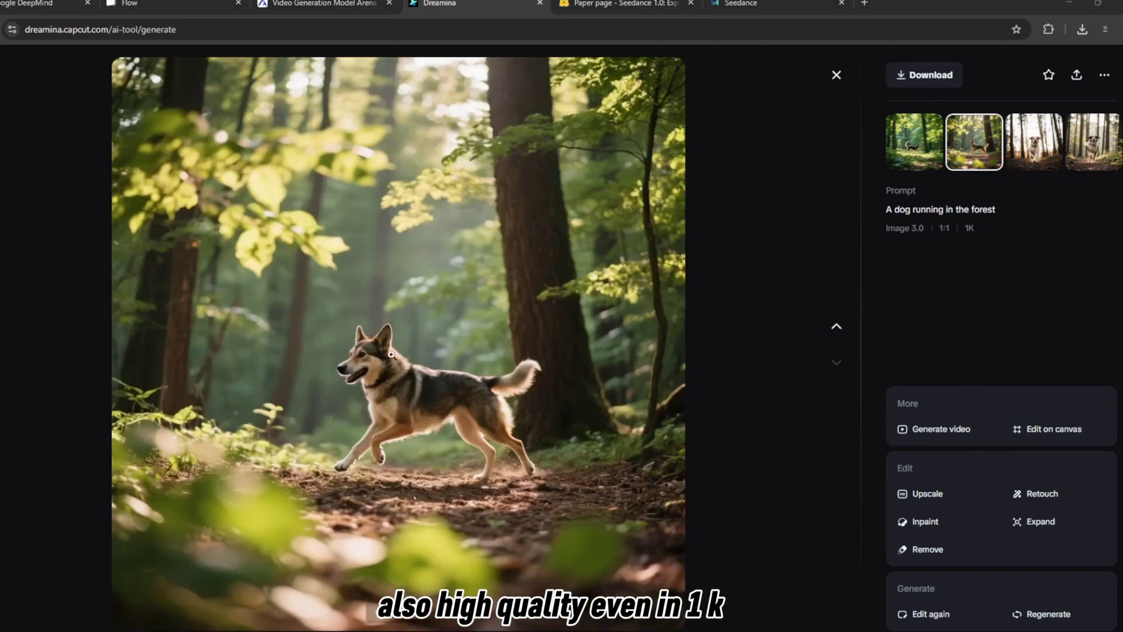
{"action": "left_click", "coordinate": [836, 74]}
- Set output to High (2K) and generate the pink bob favela selfie prompt
{"action": "left_click", "coordinate": [520, 608]}
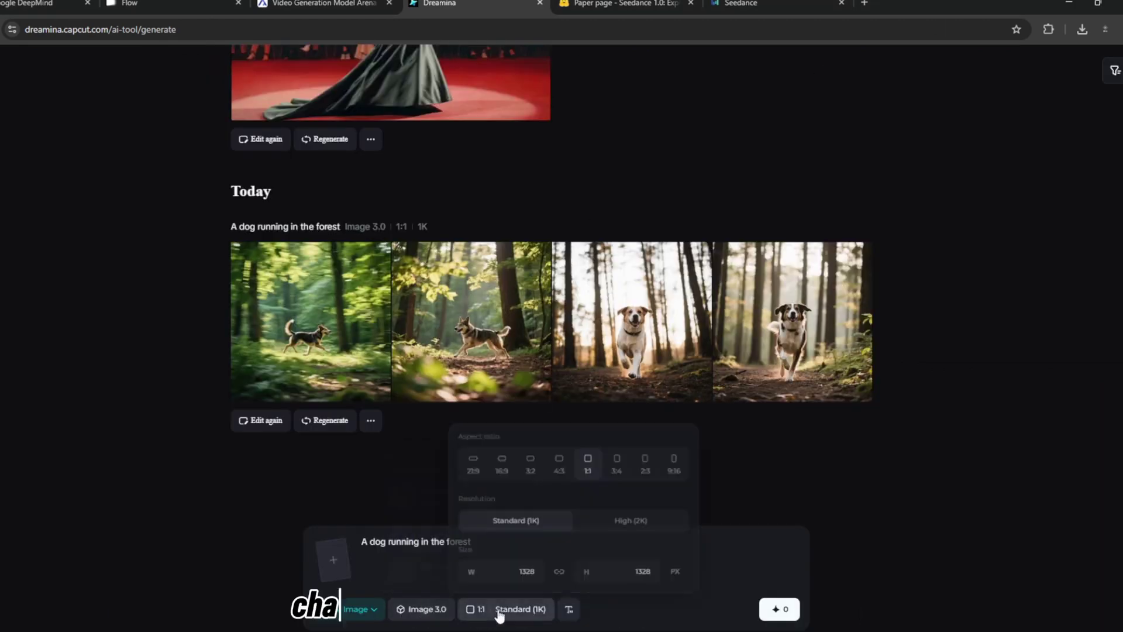
{"action": "left_click", "coordinate": [657, 514]}
{"action": "left_click", "coordinate": [491, 543]}
{"action": "key", "text": "ctrl+a"}
{"action": "type", "text": "A"}
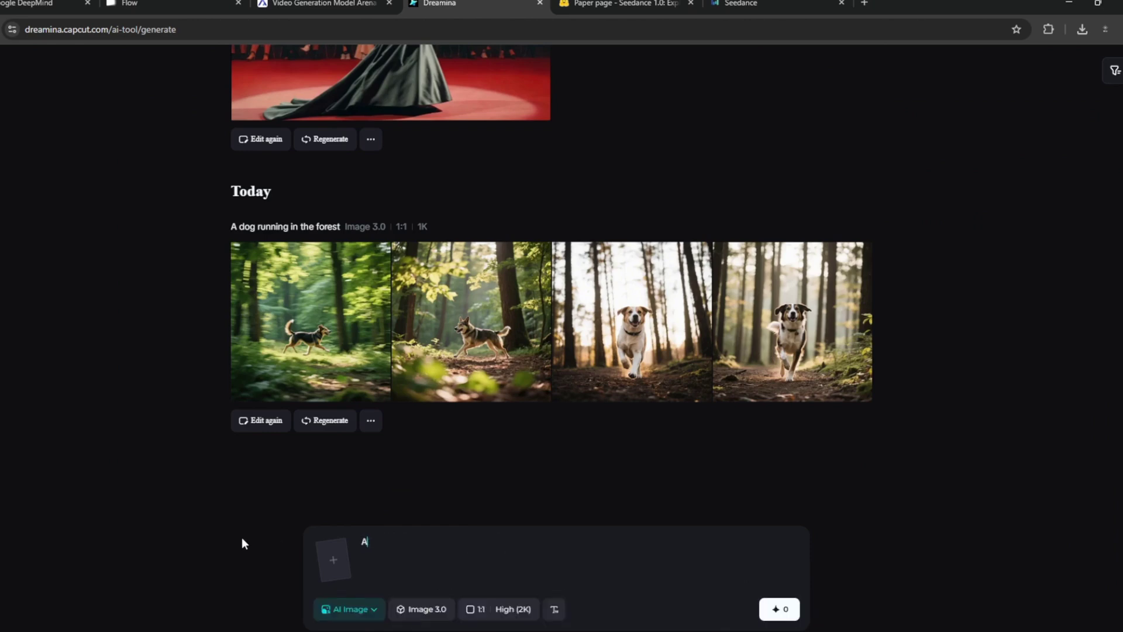
{"action": "type", "text": " woman with a pink bob hair taking a selfie in the streets of favela in the afternoon"}
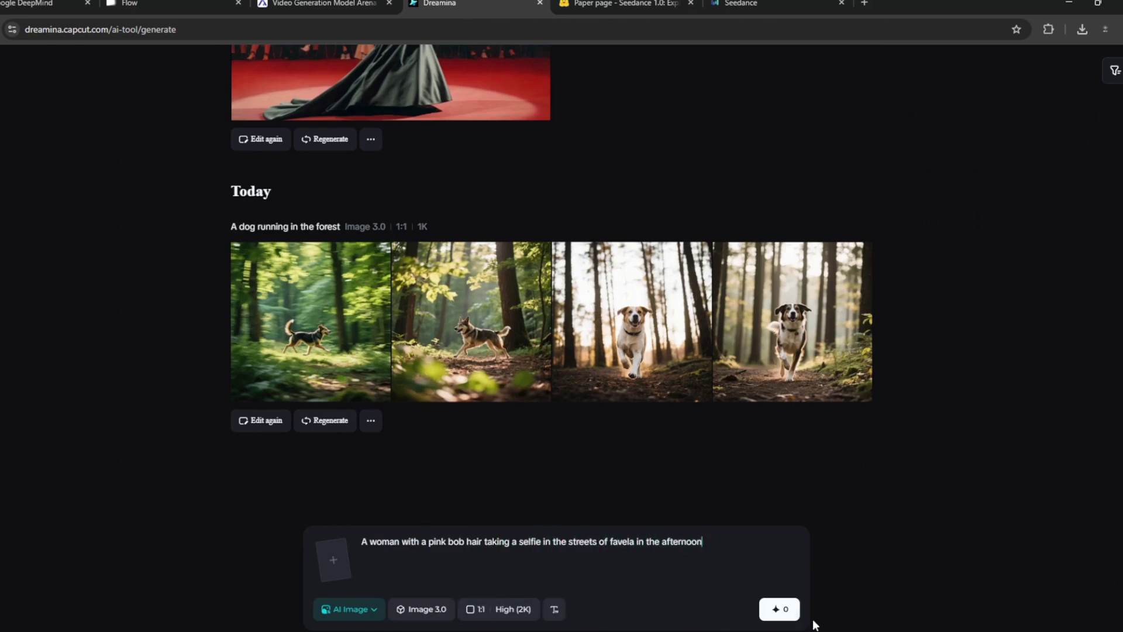
{"action": "key", "text": "Return"}
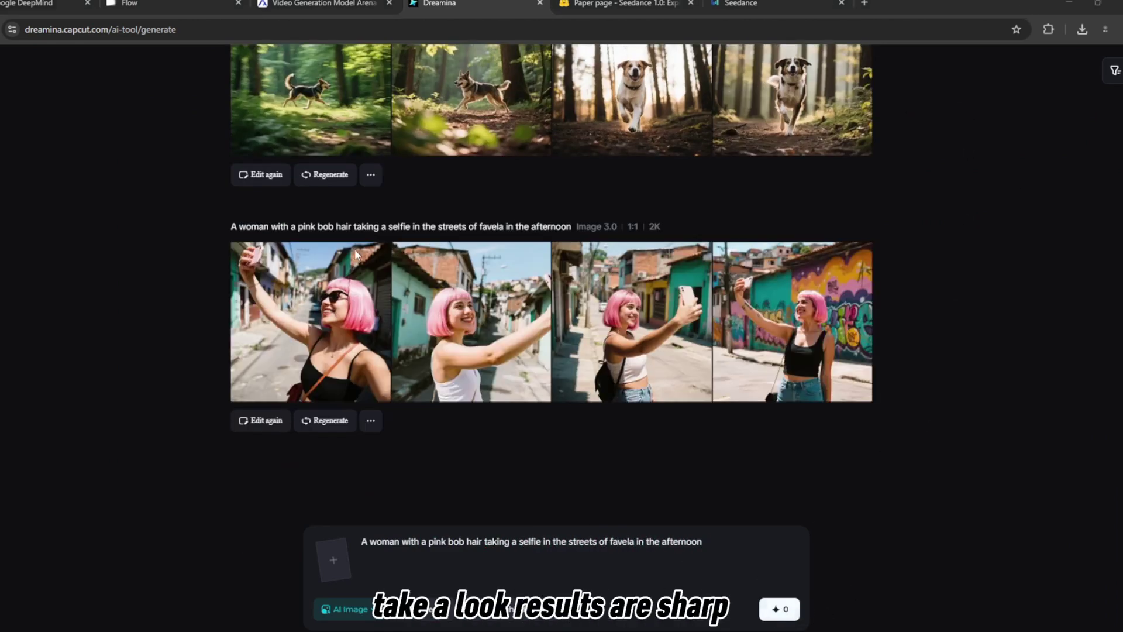
- View the generated pink bob images enlarged, browsing through the first three
{"action": "left_click", "coordinate": [317, 294]}
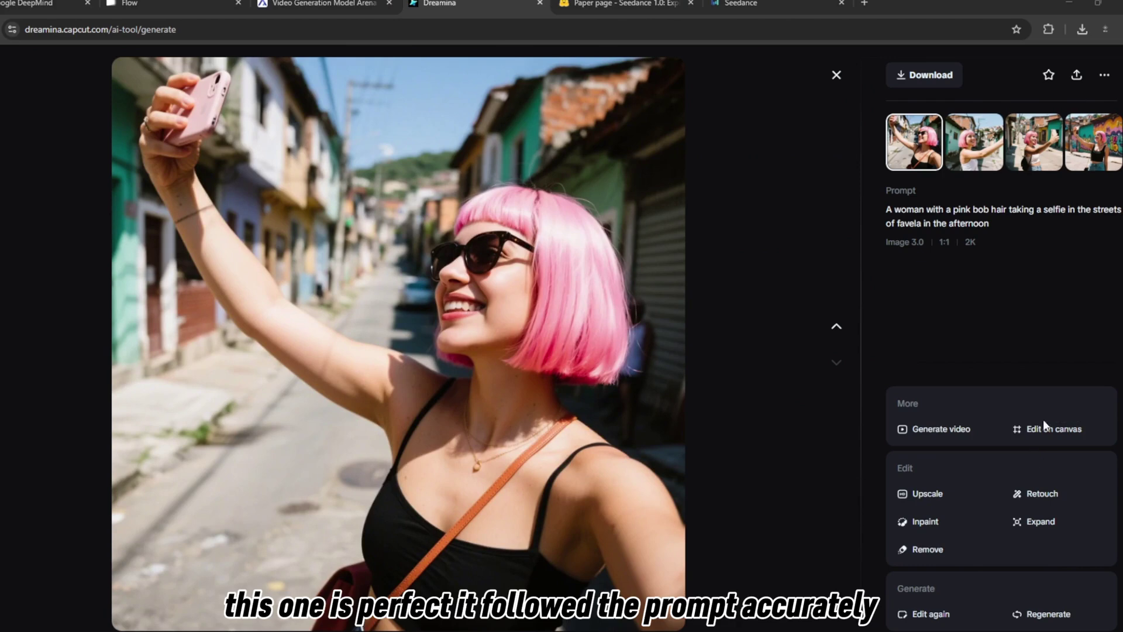
{"action": "key", "text": "Down"}
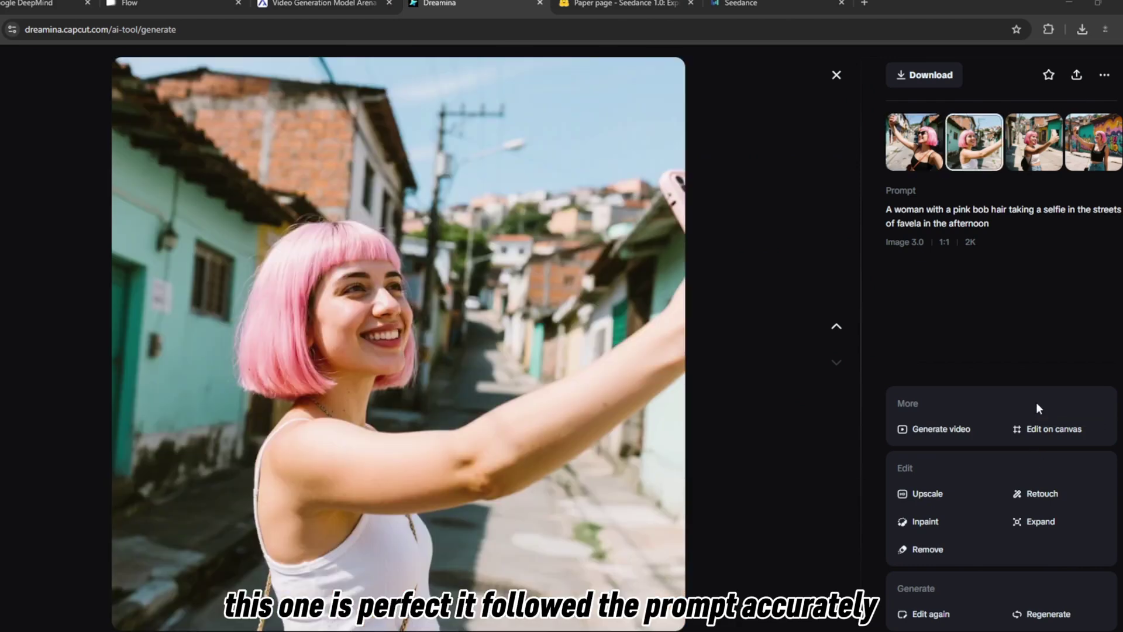
{"action": "key", "text": "Down"}
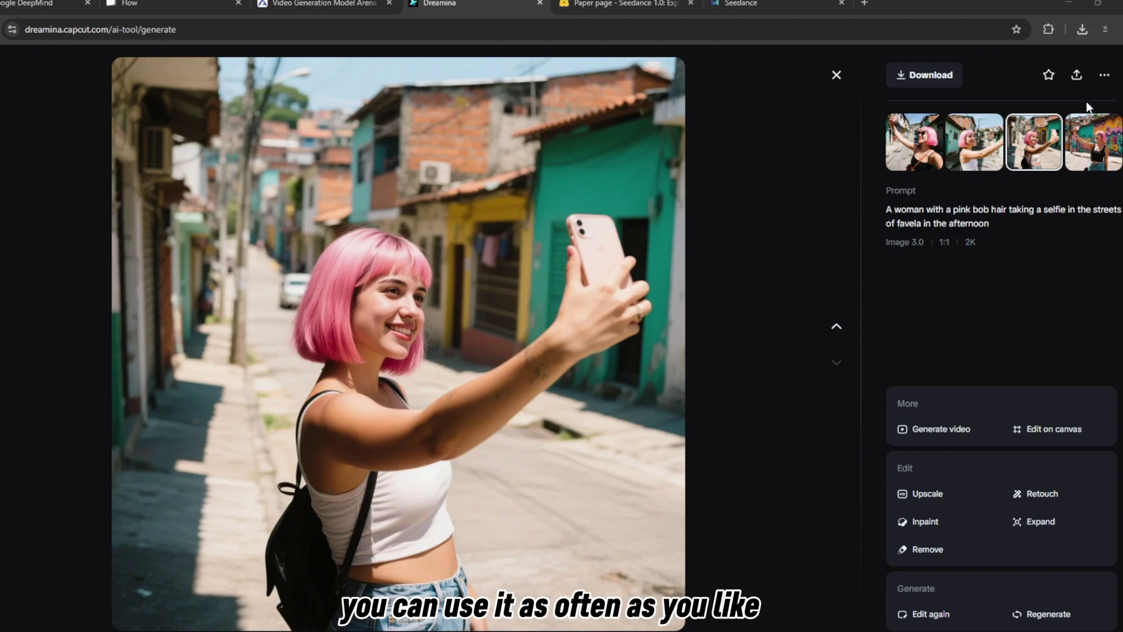
- Switch to AI Video mode and generate a video of a dog running in the forest
{"action": "left_click", "coordinate": [837, 76]}
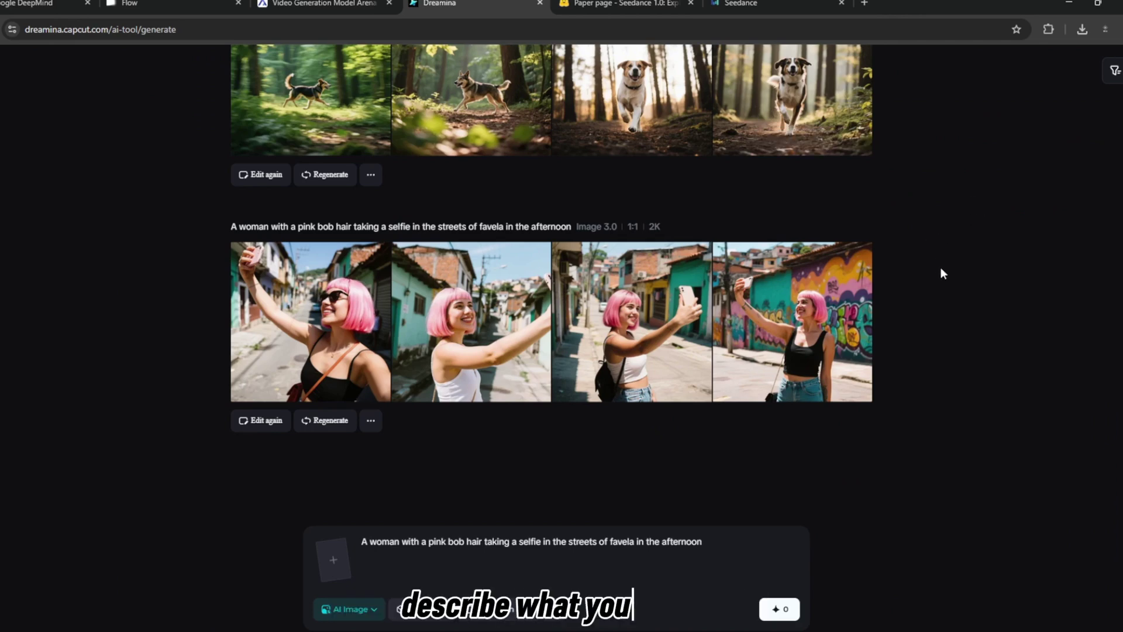
{"action": "left_click", "coordinate": [373, 610]}
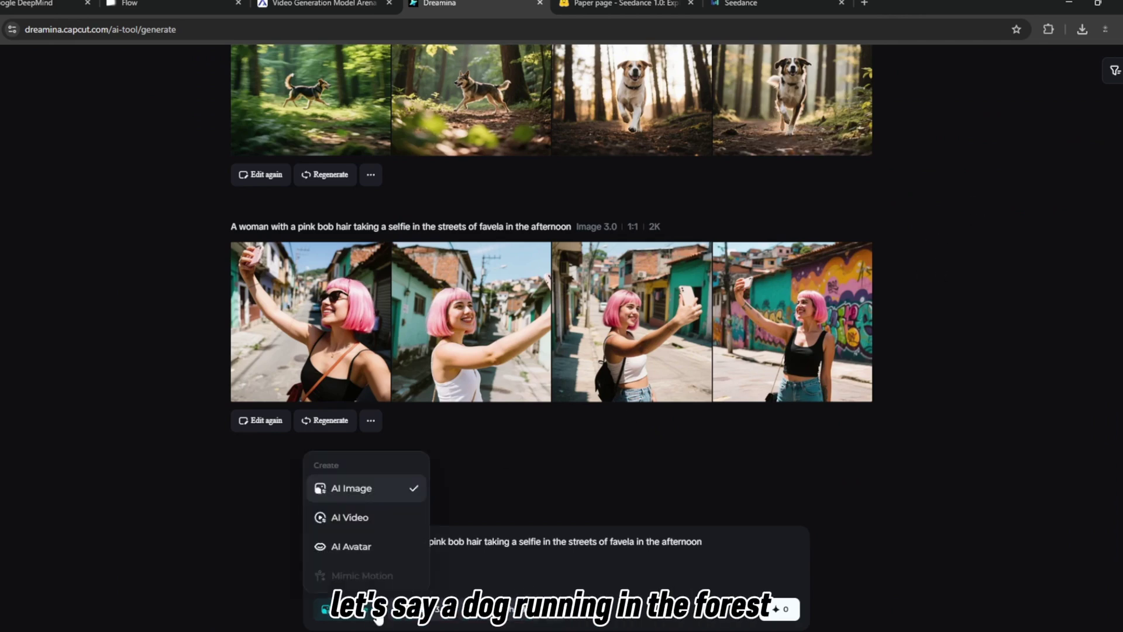
{"action": "left_click", "coordinate": [345, 517]}
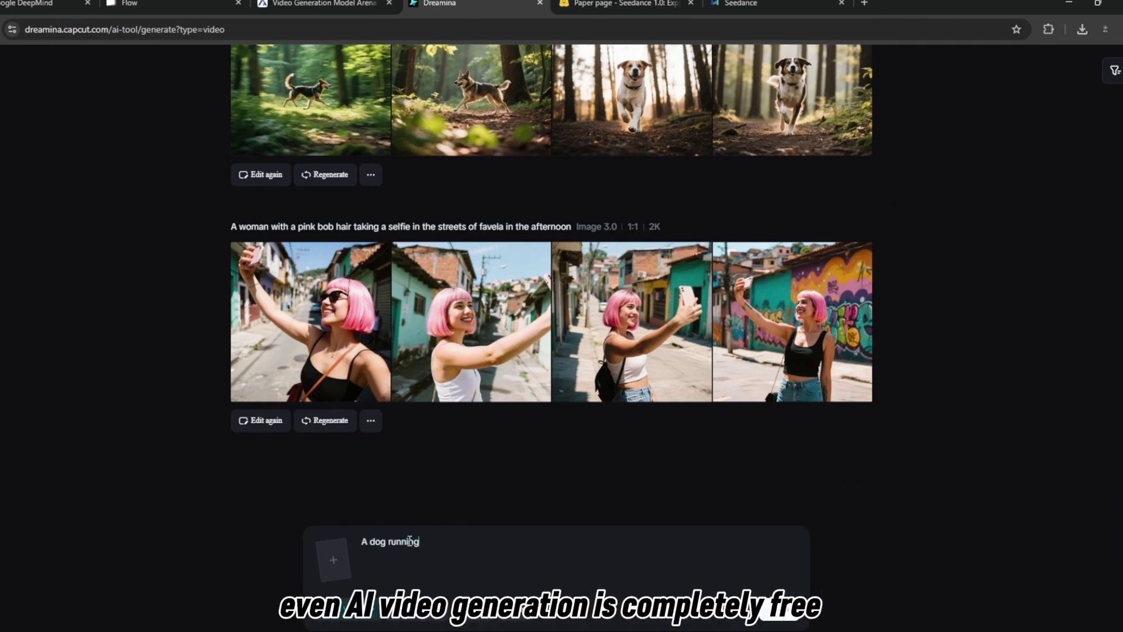
{"action": "type", "text": "running in the foret"}
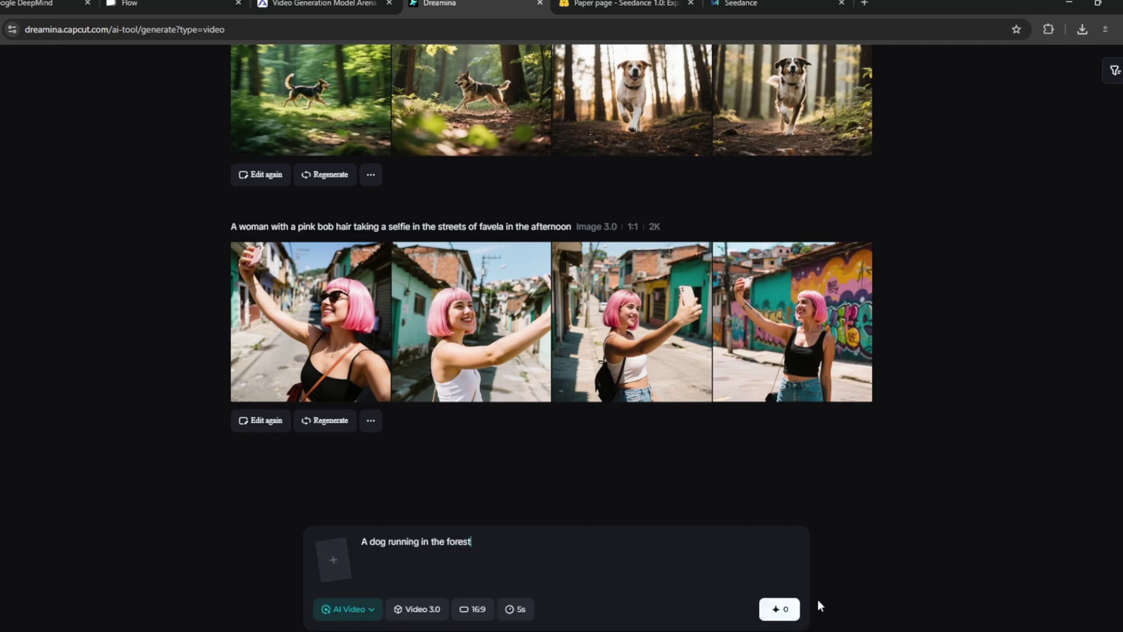
{"action": "left_click", "coordinate": [794, 610]}
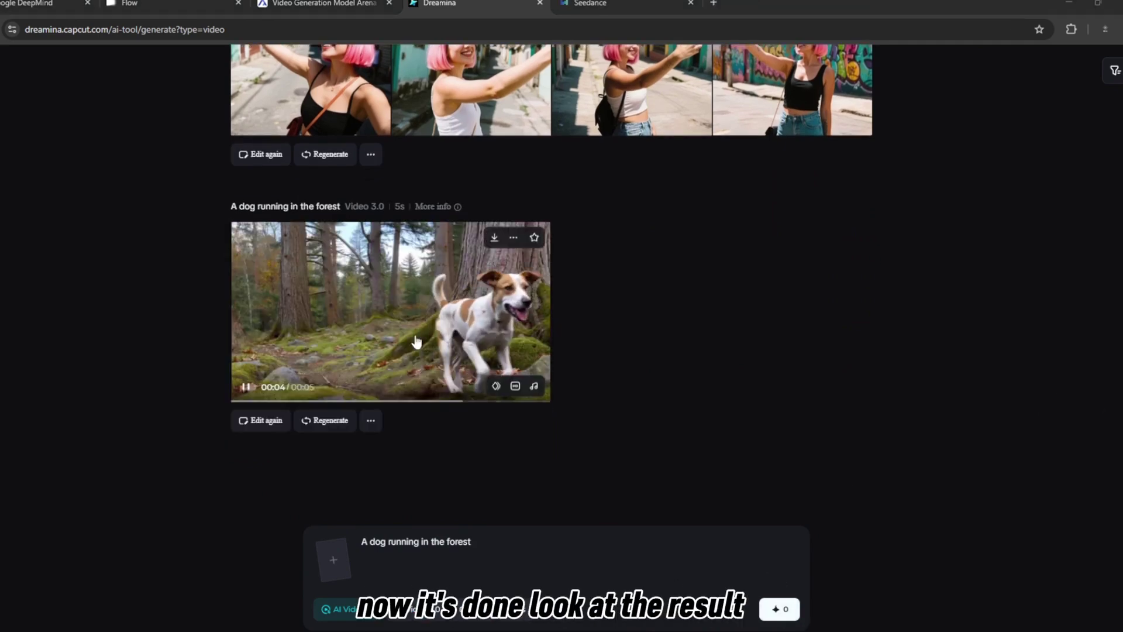
- Download the dog video, then paste the black-gowned runway model prompt
{"action": "left_click", "coordinate": [427, 331]}
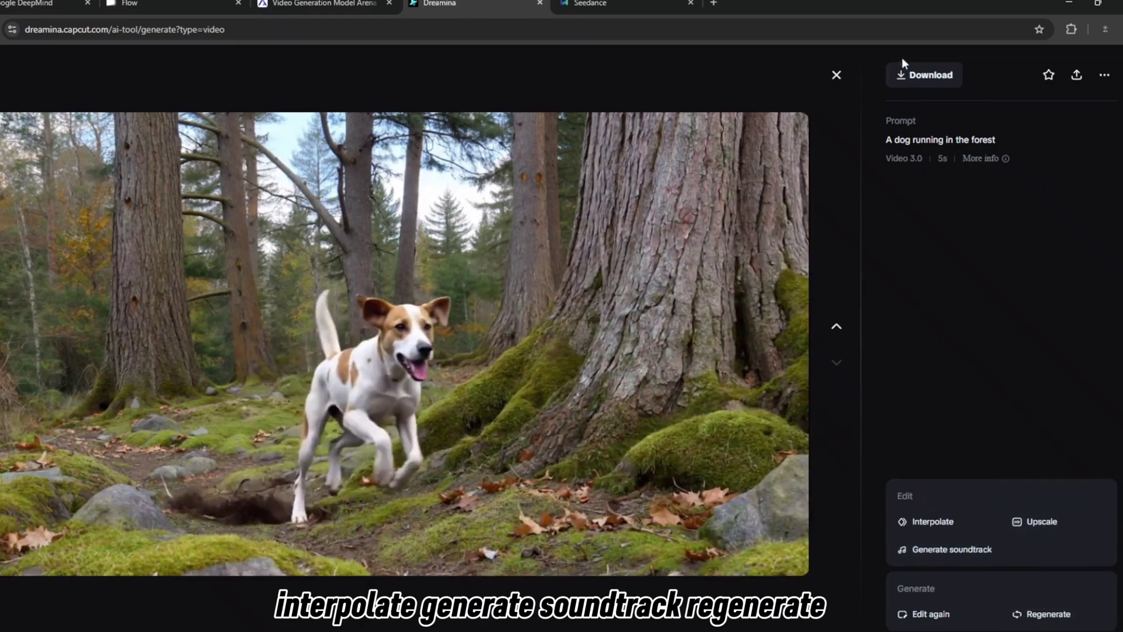
{"action": "left_click", "coordinate": [905, 77]}
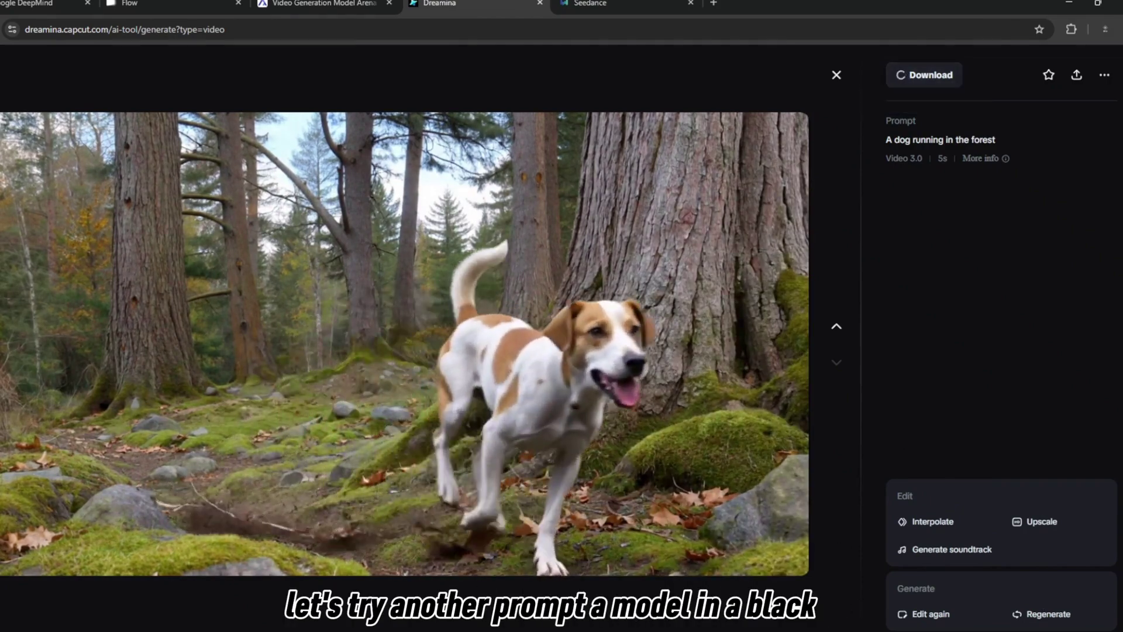
{"action": "key", "text": "Escape"}
{"action": "type", "text": "A model in a black backless gown walks gracefully on a vibrant red runway. Light showcases the fluidity of the fabric. Sight of the audience follows the model, and finally, the lights dim."}
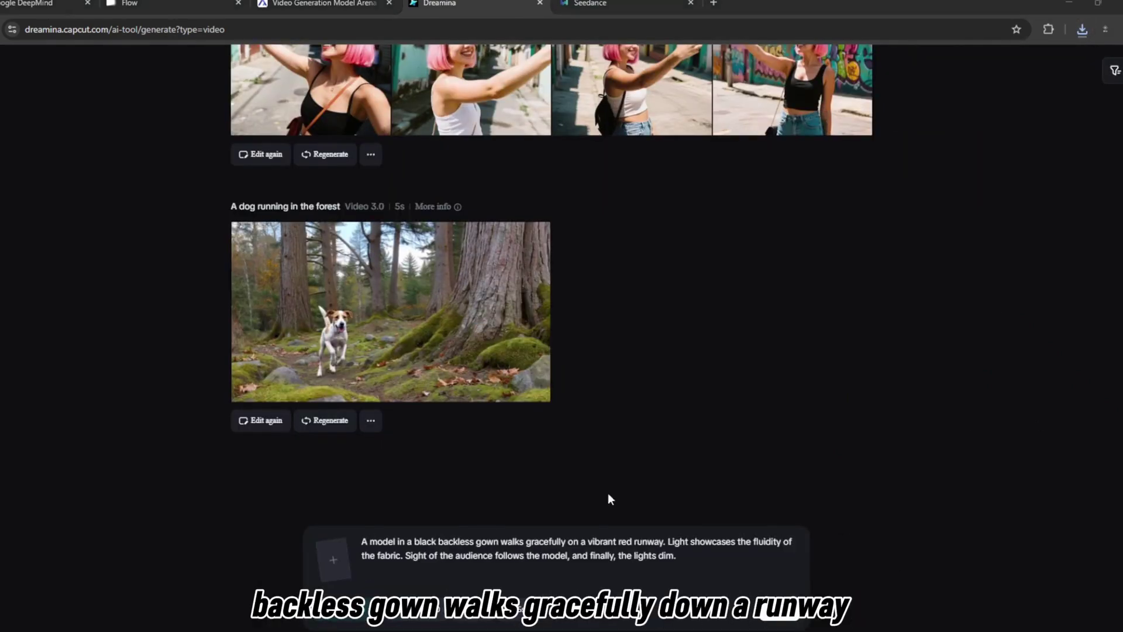
- Keep Video 3.0 as the model for the black-gown red runway prompt
{"action": "left_click_drag", "start_coordinate": [370, 541], "coordinate": [524, 554]}
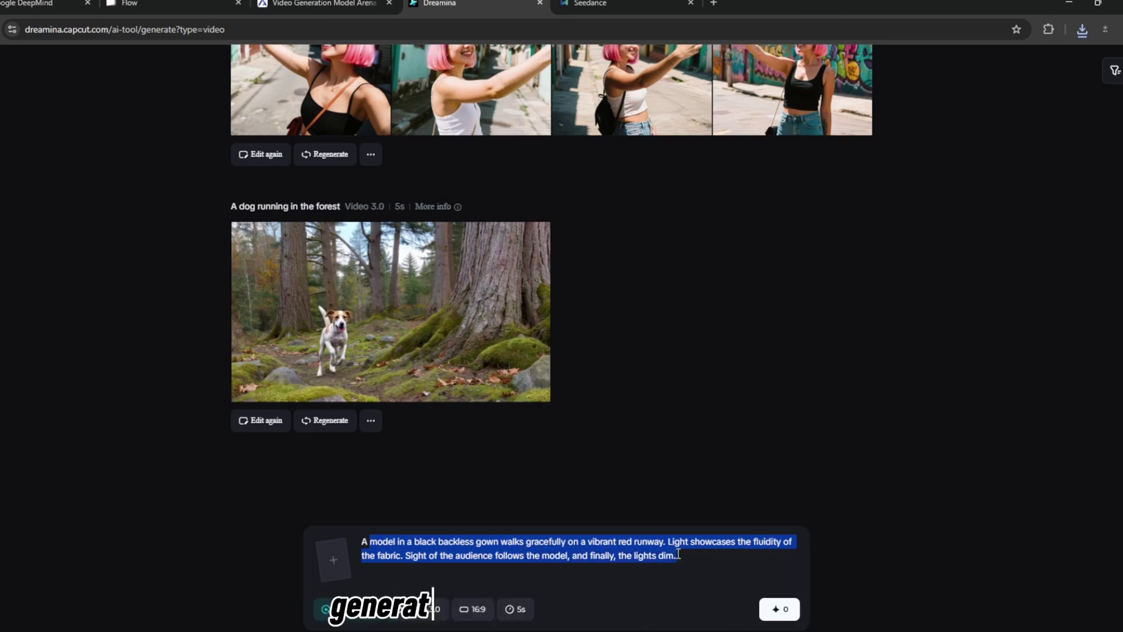
{"action": "left_click", "coordinate": [351, 608]}
{"action": "left_click", "coordinate": [579, 539]}
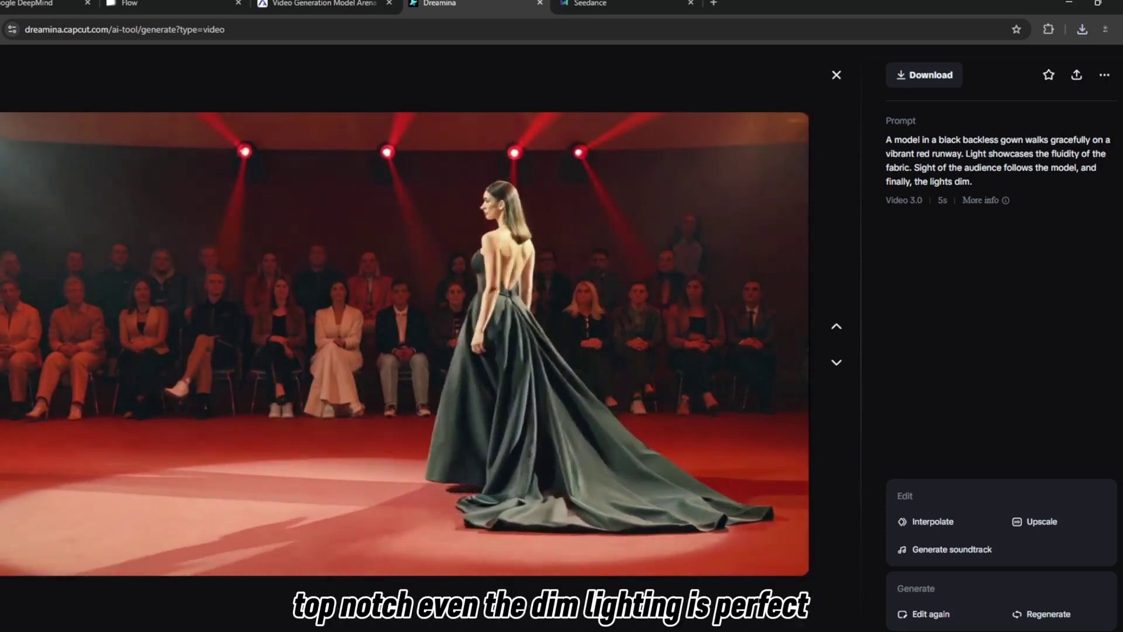
- Paste the anime man drinking coffee prompt and set the video ratio to 9:16
{"action": "left_click", "coordinate": [837, 75]}
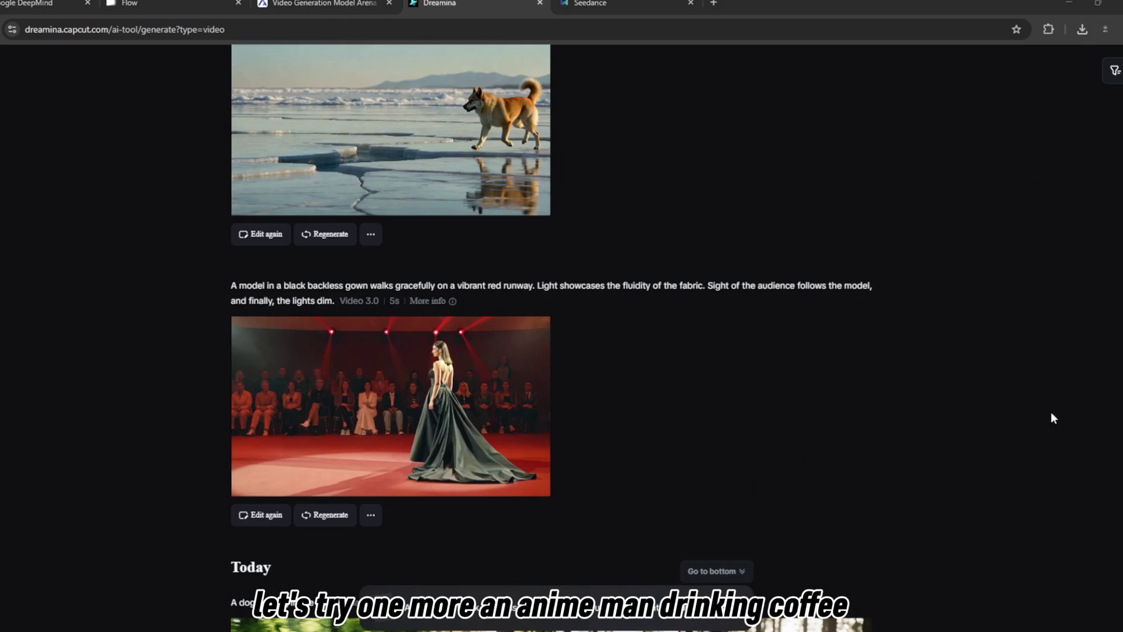
{"action": "key", "text": "ctrl+v"}
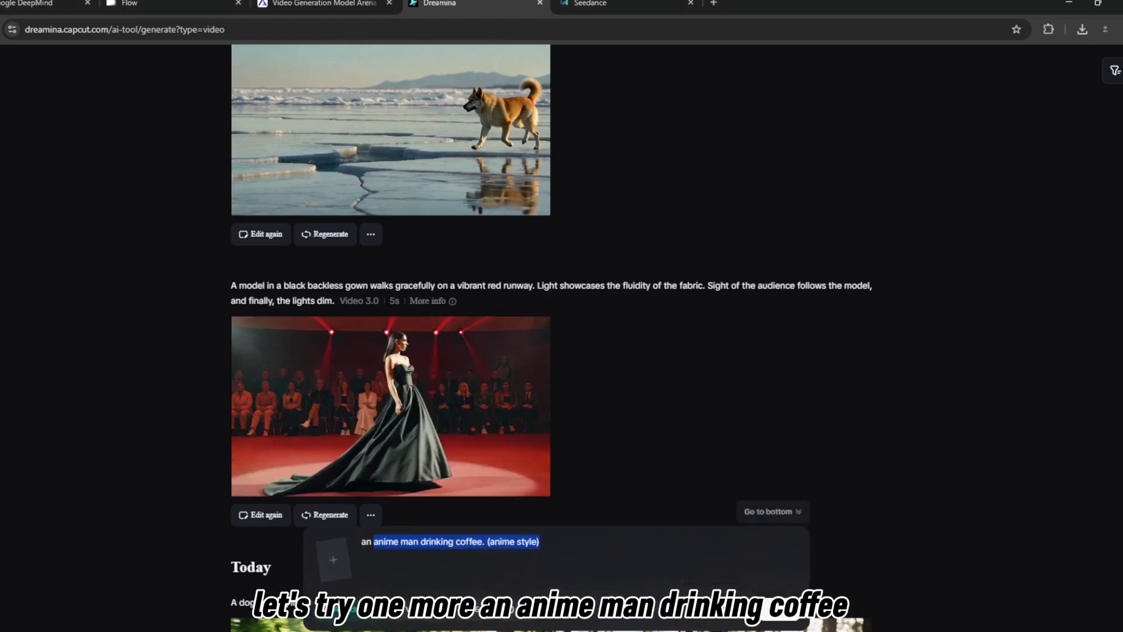
{"action": "left_click", "coordinate": [472, 607]}
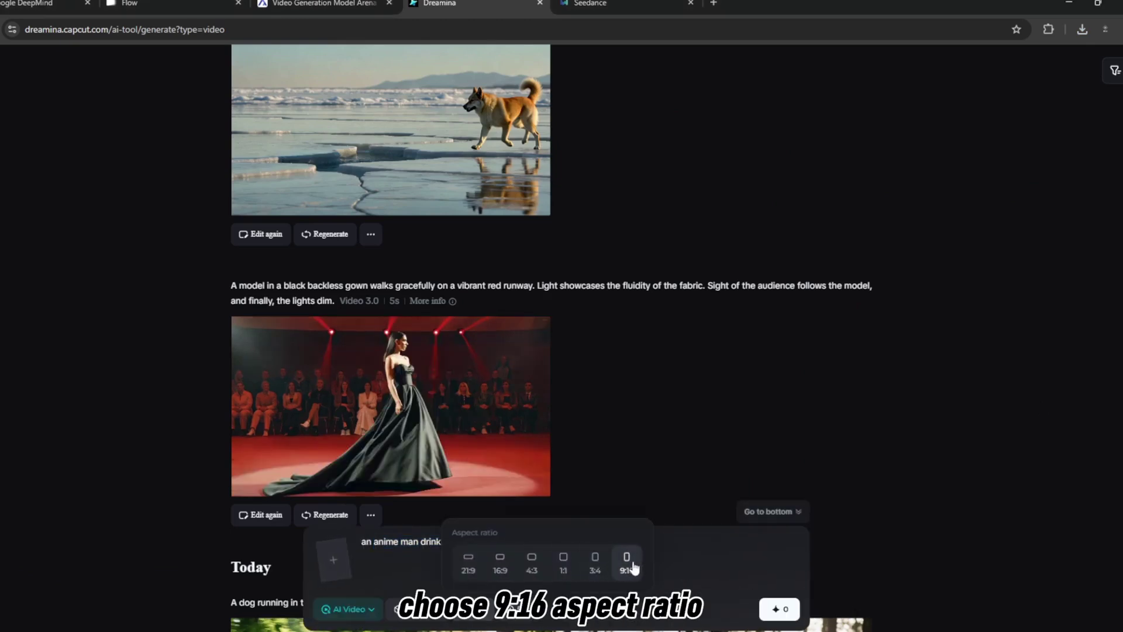
{"action": "left_click", "coordinate": [629, 564]}
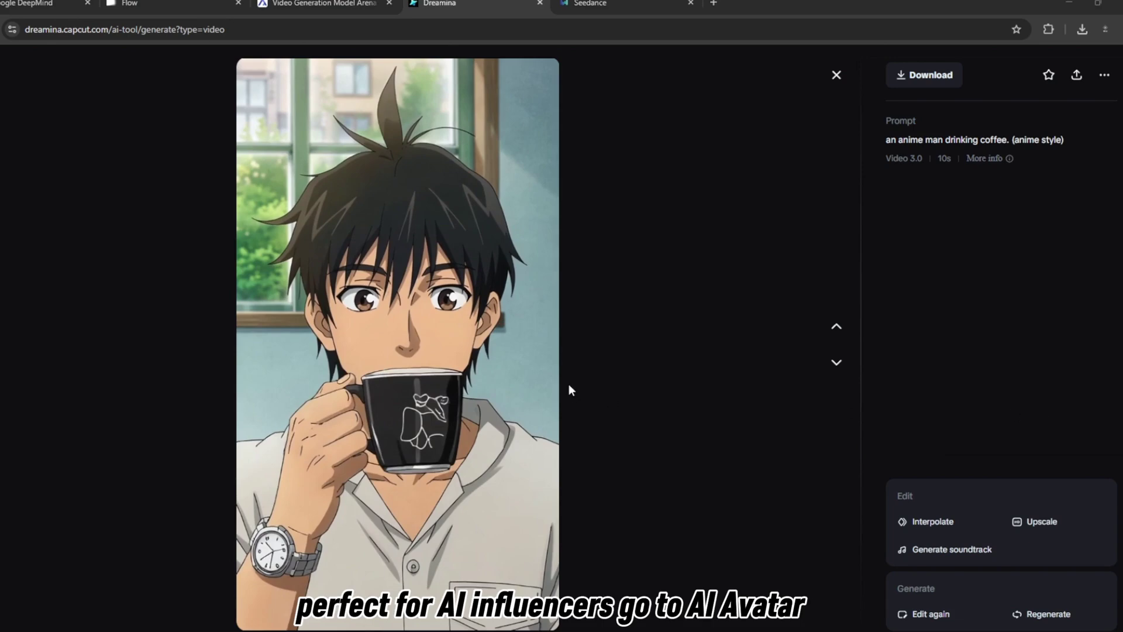
- Switch to AI Avatar mode and upload a portrait photo from the downloads folder as the avatar
{"action": "left_click", "coordinate": [836, 74]}
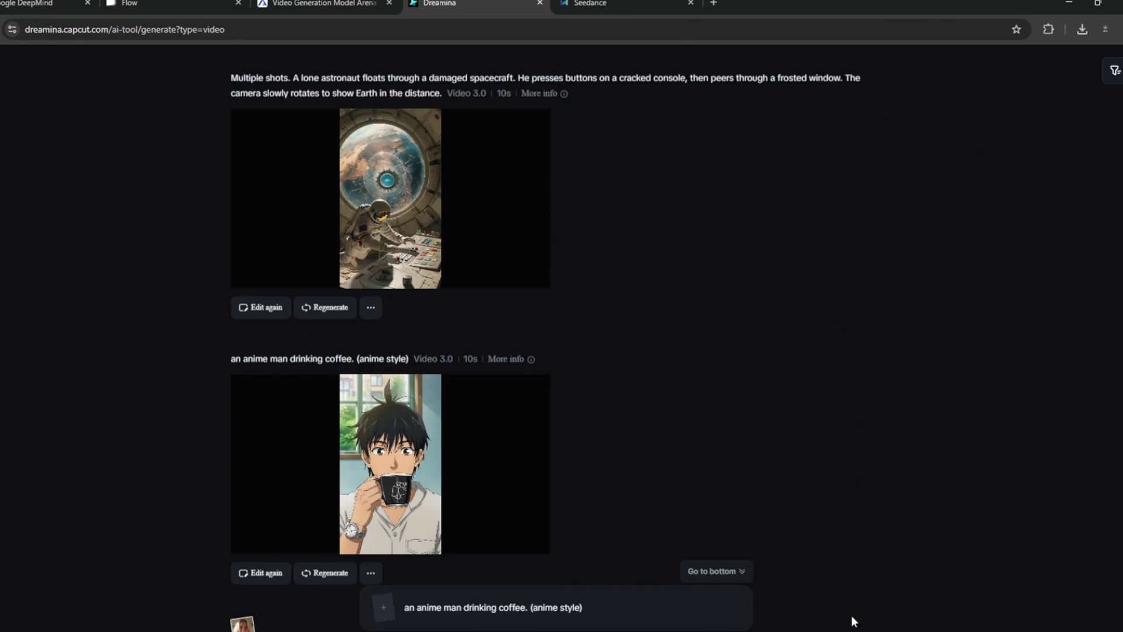
{"action": "scroll", "coordinate": [762, 383], "scroll_direction": "up", "scroll_amount": 10}
{"action": "left_click", "coordinate": [346, 608]}
{"action": "left_click", "coordinate": [351, 542]}
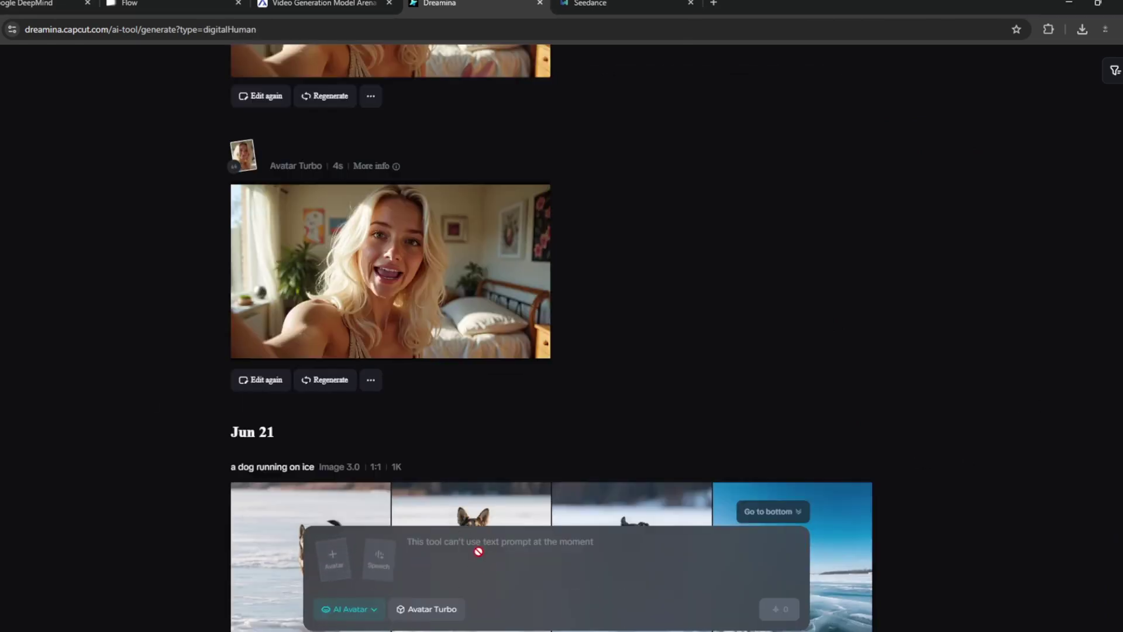
{"action": "left_click", "coordinate": [331, 557]}
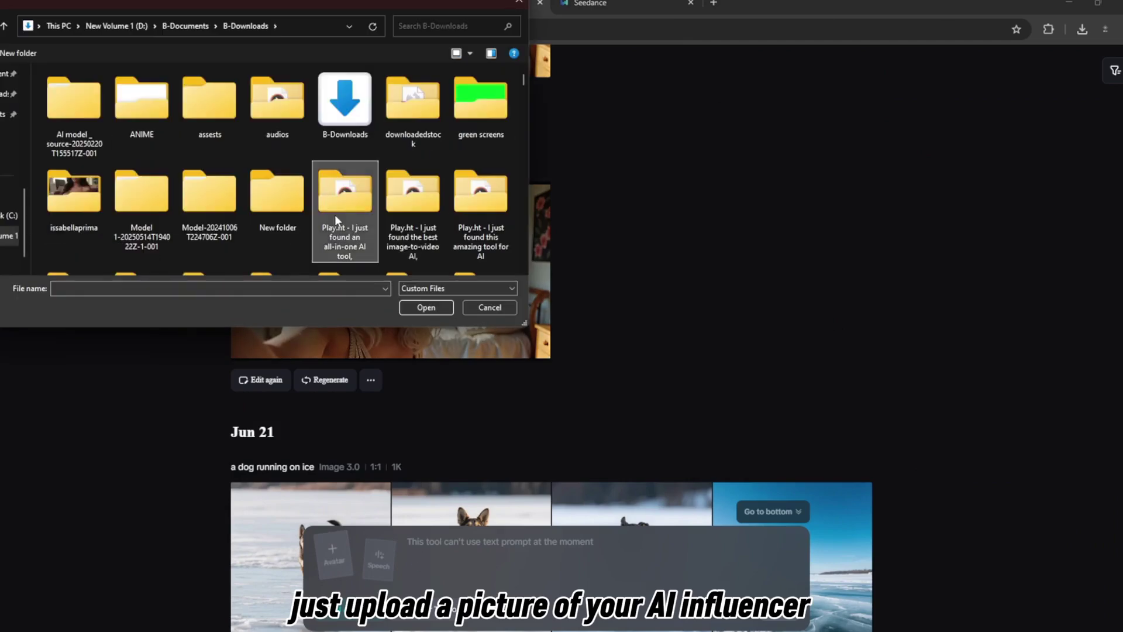
{"action": "scroll", "coordinate": [335, 216], "scroll_direction": "down", "scroll_amount": 5}
{"action": "left_click", "coordinate": [354, 210]}
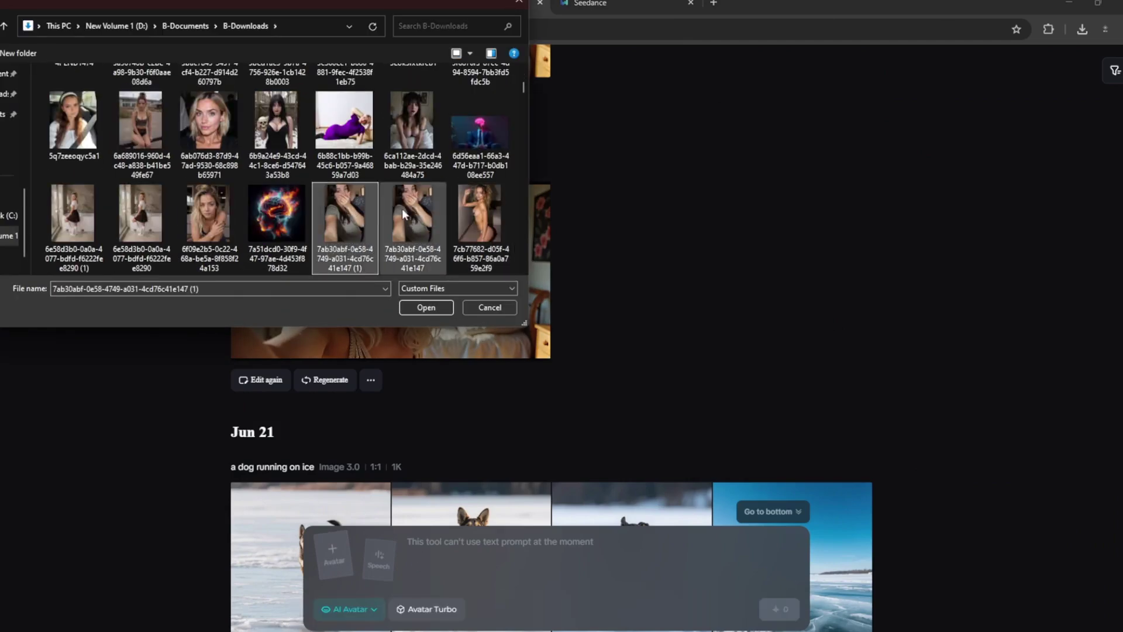
{"action": "scroll", "coordinate": [351, 194], "scroll_direction": "up", "scroll_amount": 5}
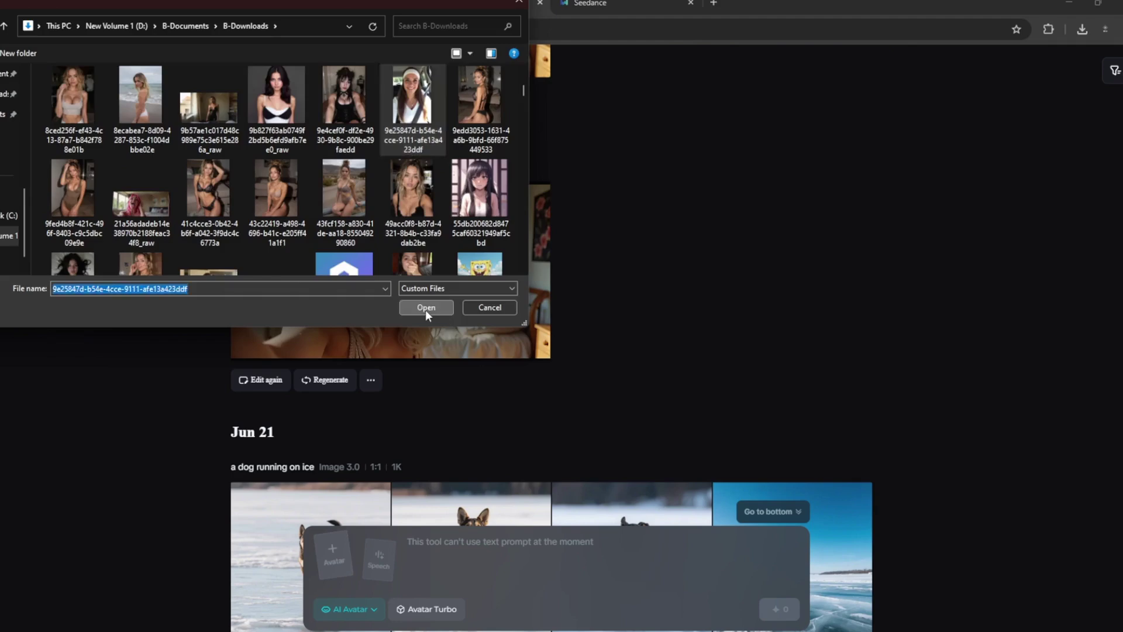
{"action": "double_click", "coordinate": [419, 117]}
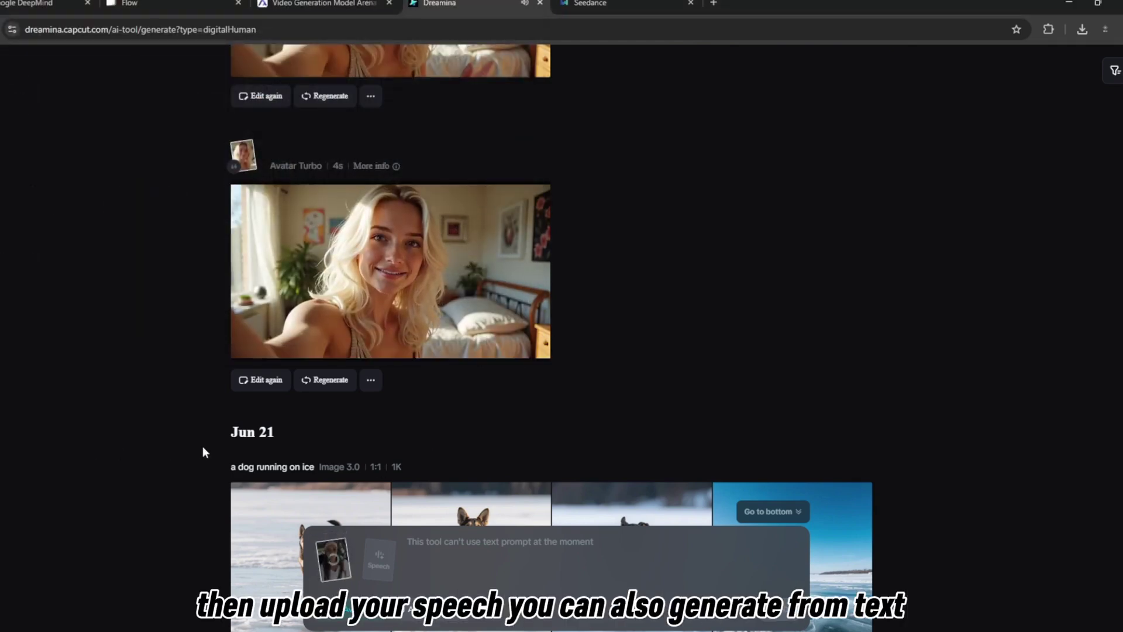
- Generate speech from text 'Hey guys, please subscribe to brain project' in the Valley Girl voice and add it to the avatar
{"action": "left_click", "coordinate": [380, 562]}
{"action": "left_click", "coordinate": [405, 482]}
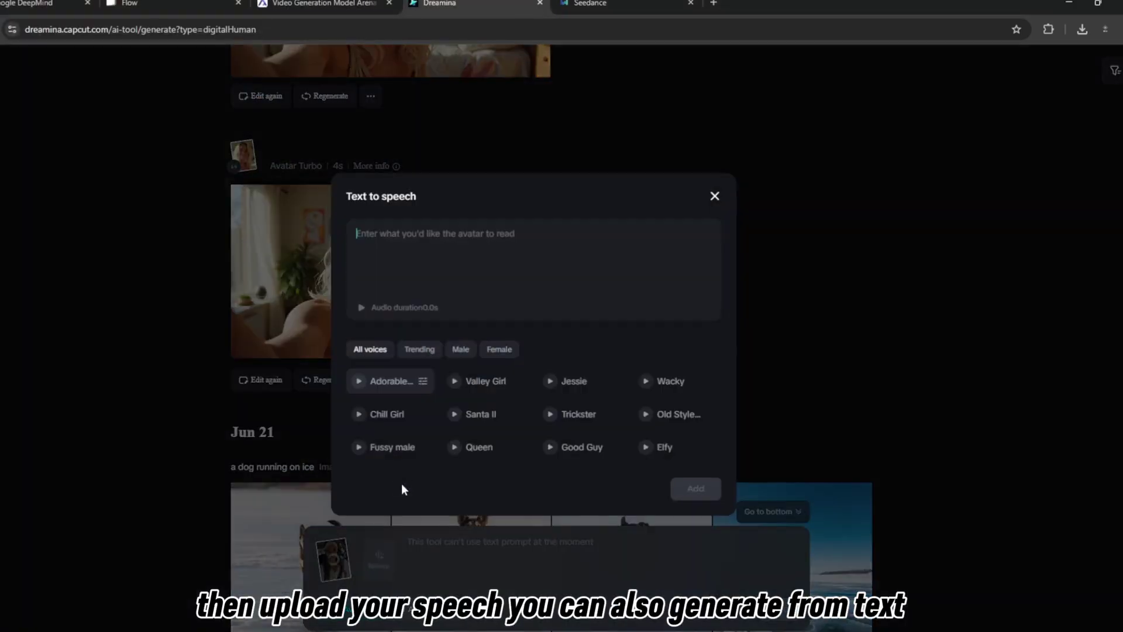
{"action": "type", "text": "Hey guys, please subscribe to brain project"}
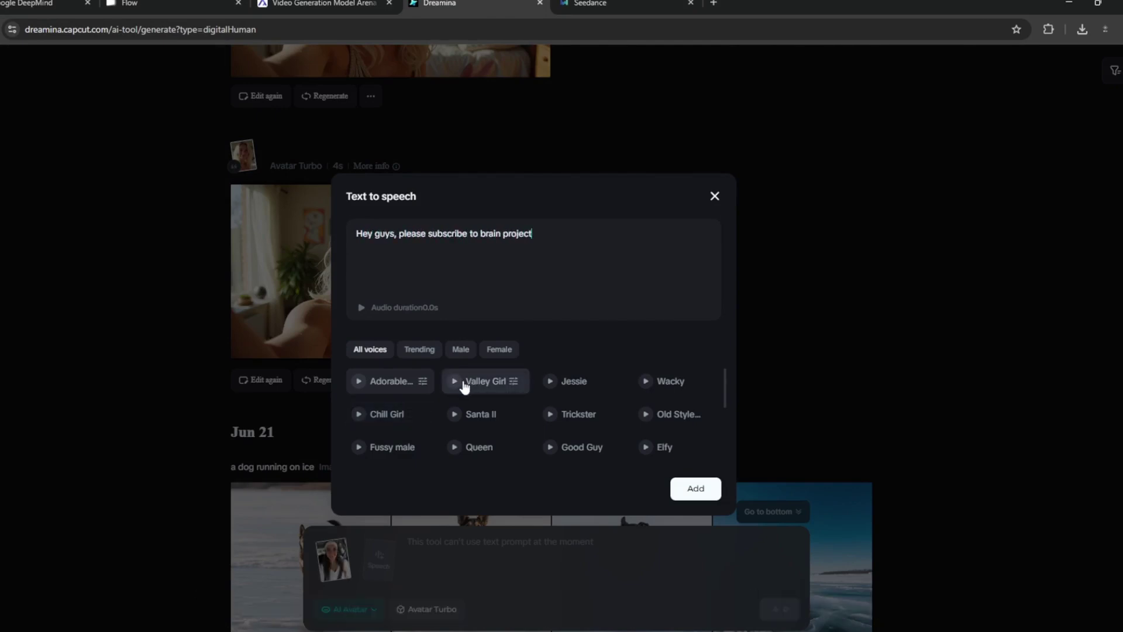
{"action": "left_click", "coordinate": [453, 387]}
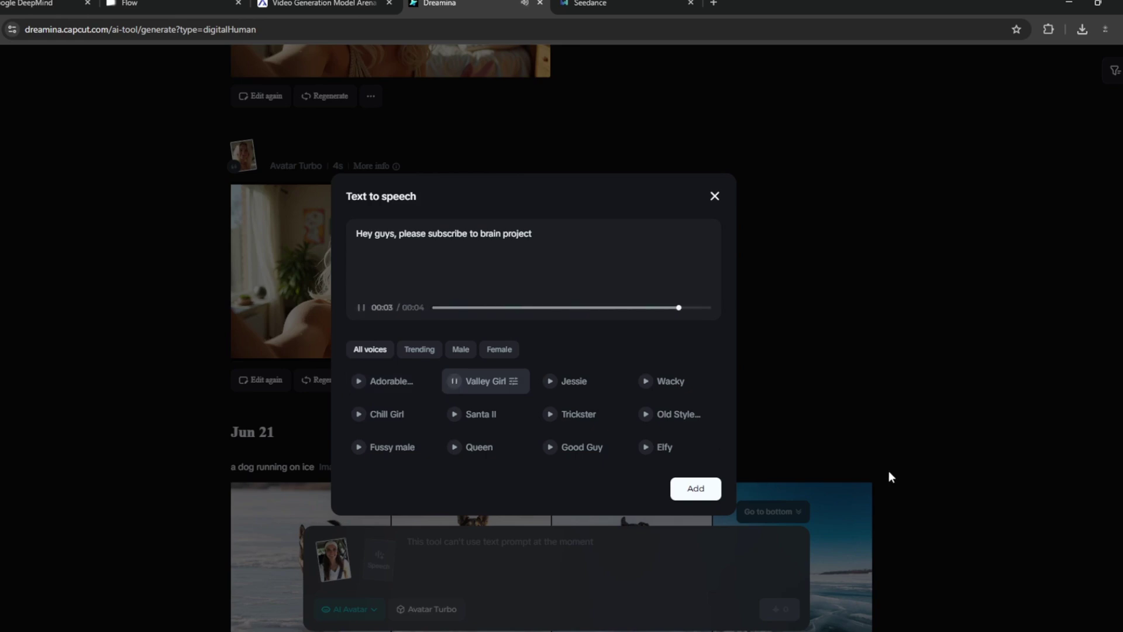
{"action": "left_click", "coordinate": [694, 491]}
{"action": "left_click", "coordinate": [430, 609]}
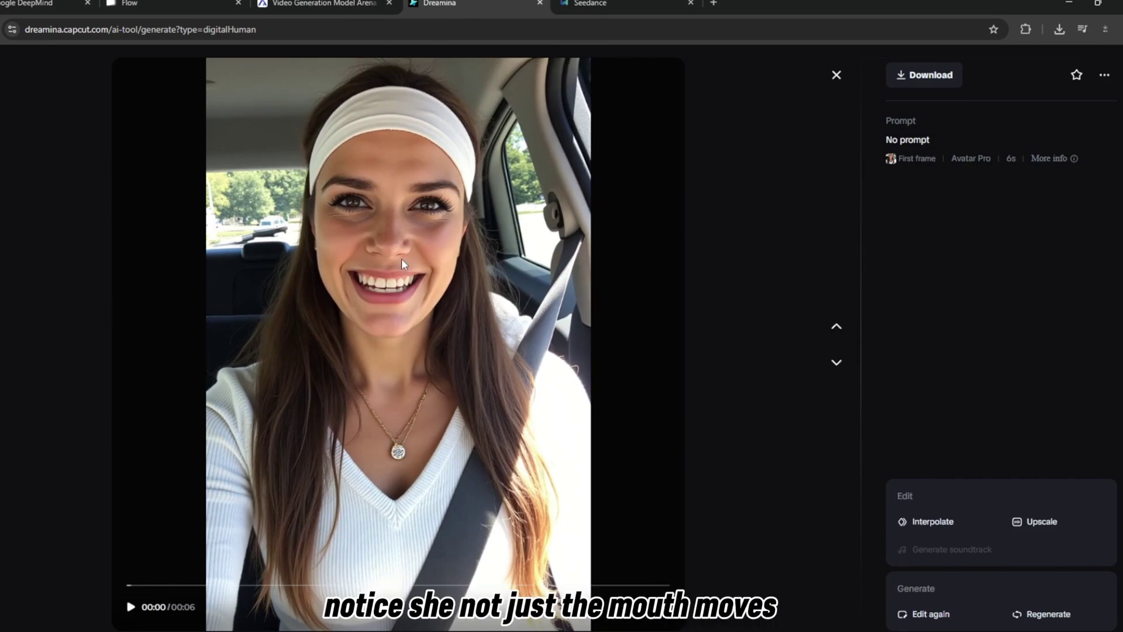
{"action": "left_click", "coordinate": [130, 607]}
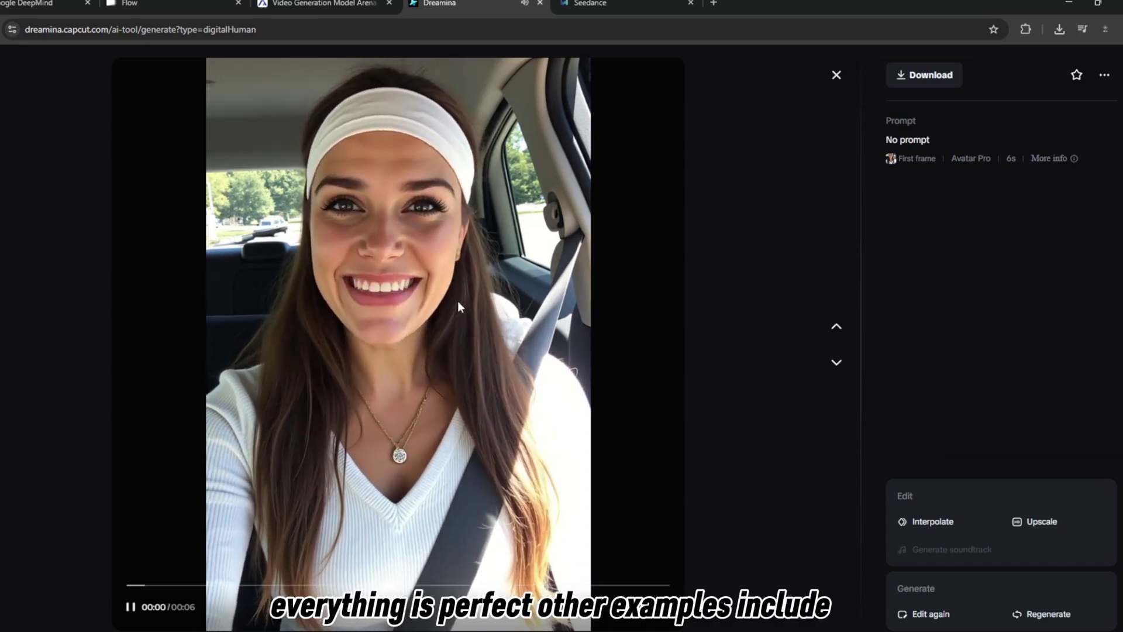
{"action": "left_click", "coordinate": [130, 605]}
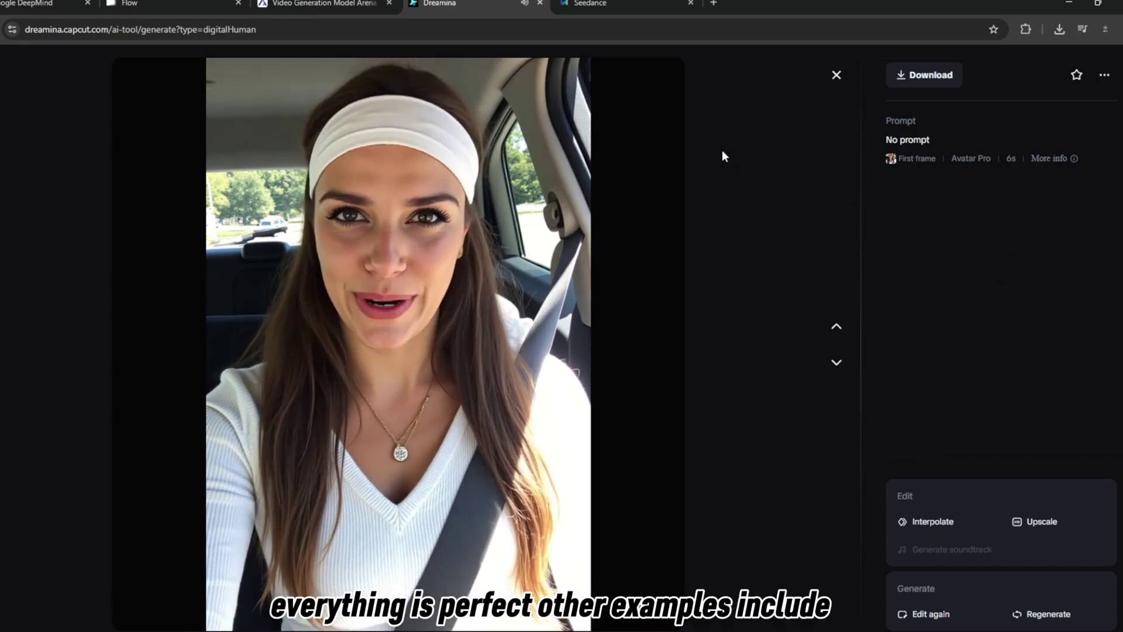
{"action": "left_click", "coordinate": [836, 74]}
{"action": "scroll", "coordinate": [610, 330], "scroll_direction": "down", "scroll_amount": 3}
{"action": "scroll", "coordinate": [644, 328], "scroll_direction": "down", "scroll_amount": 3}
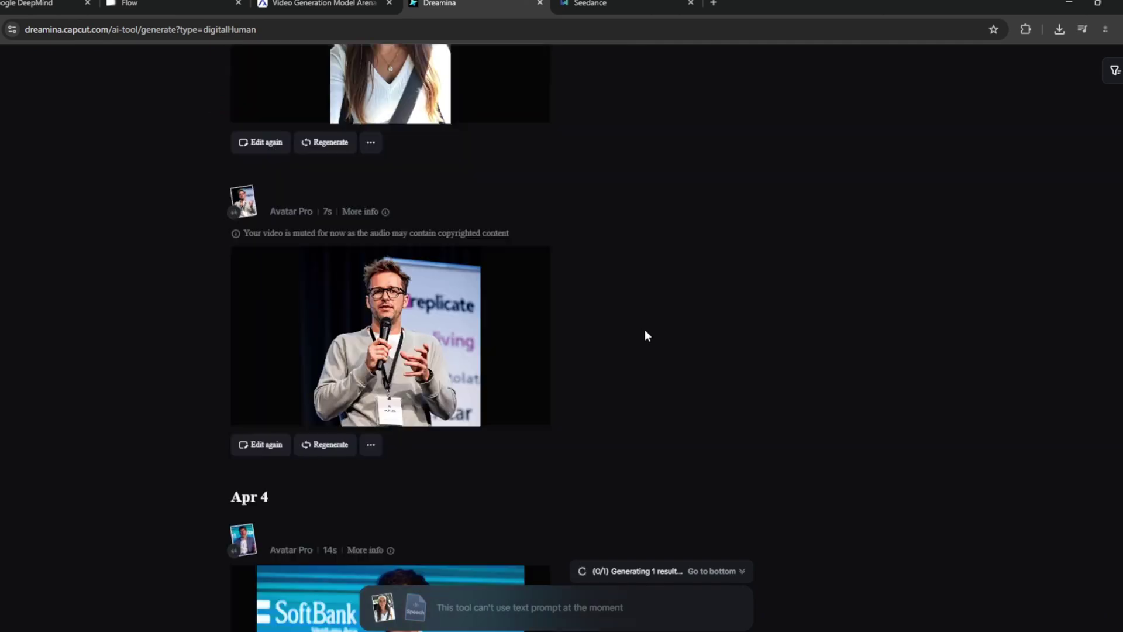
{"action": "scroll", "coordinate": [527, 316], "scroll_direction": "down", "scroll_amount": 1}
{"action": "scroll", "coordinate": [494, 300], "scroll_direction": "down", "scroll_amount": 2}
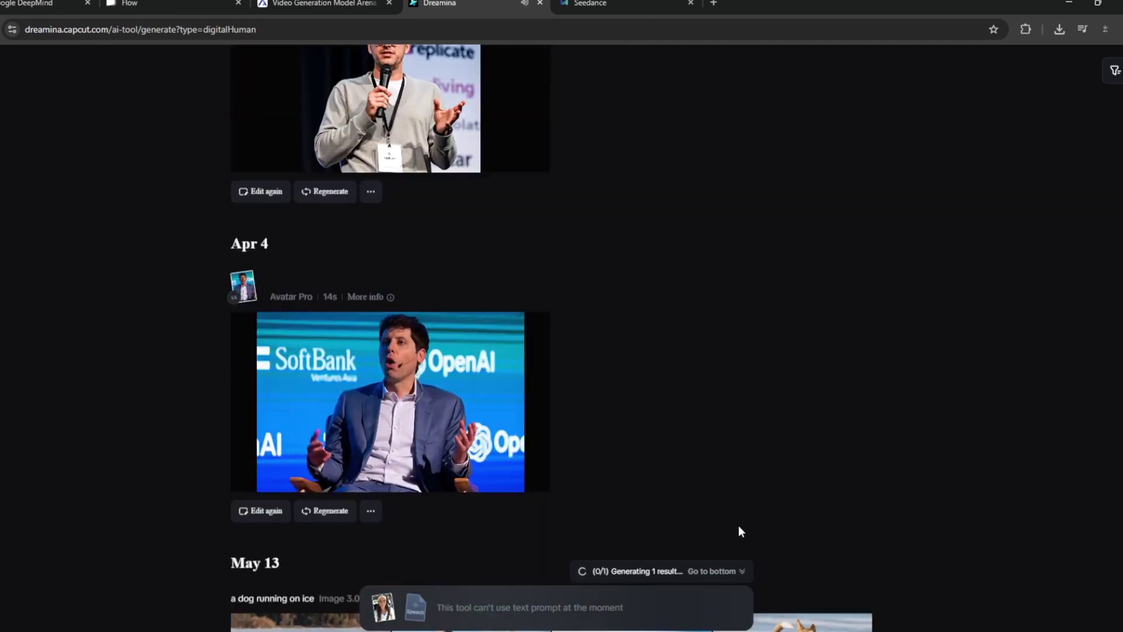
{"action": "left_click", "coordinate": [517, 439]}
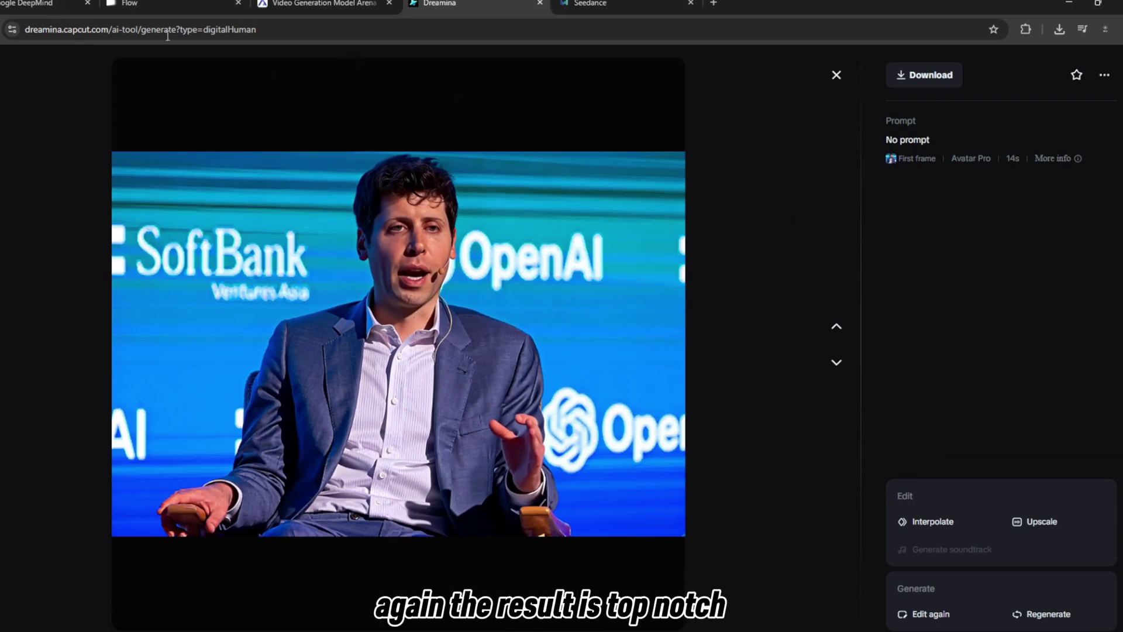
{"action": "left_click", "coordinate": [835, 77]}
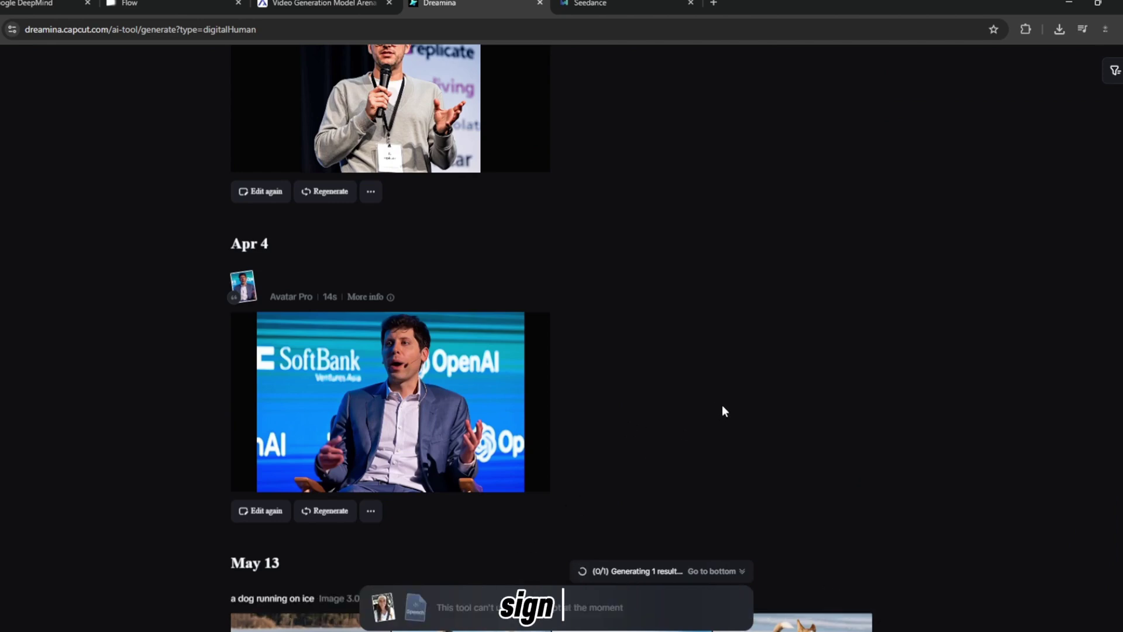
- Search for turbo vpn in a new Chrome tab, correcting the misspelled query
{"action": "left_click", "coordinate": [5, 518]}
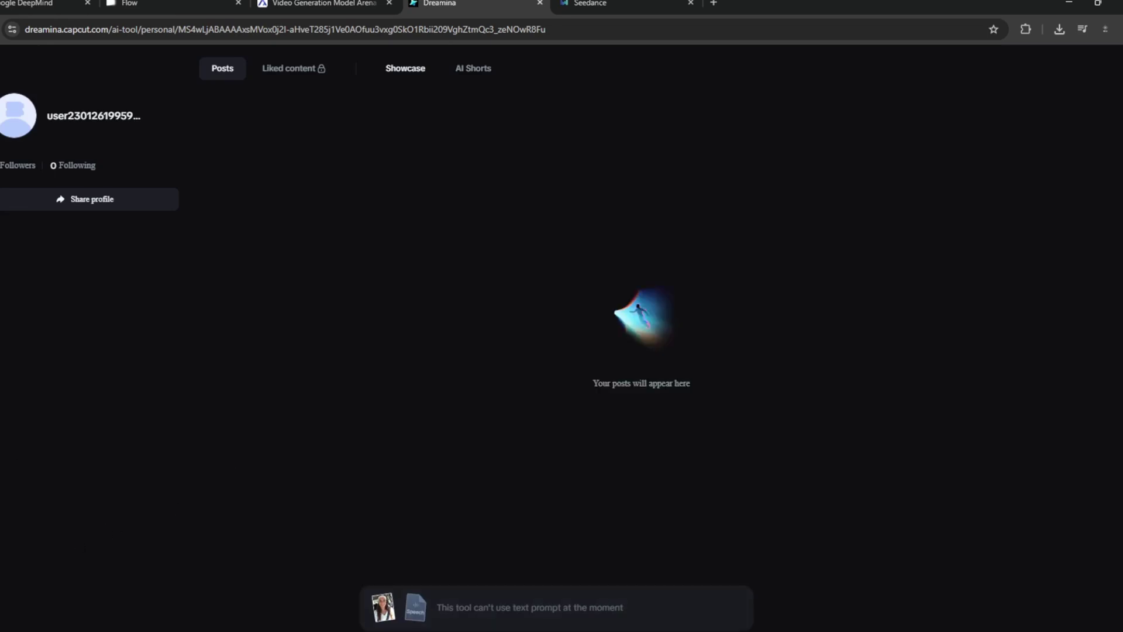
{"action": "left_click", "coordinate": [713, 4]}
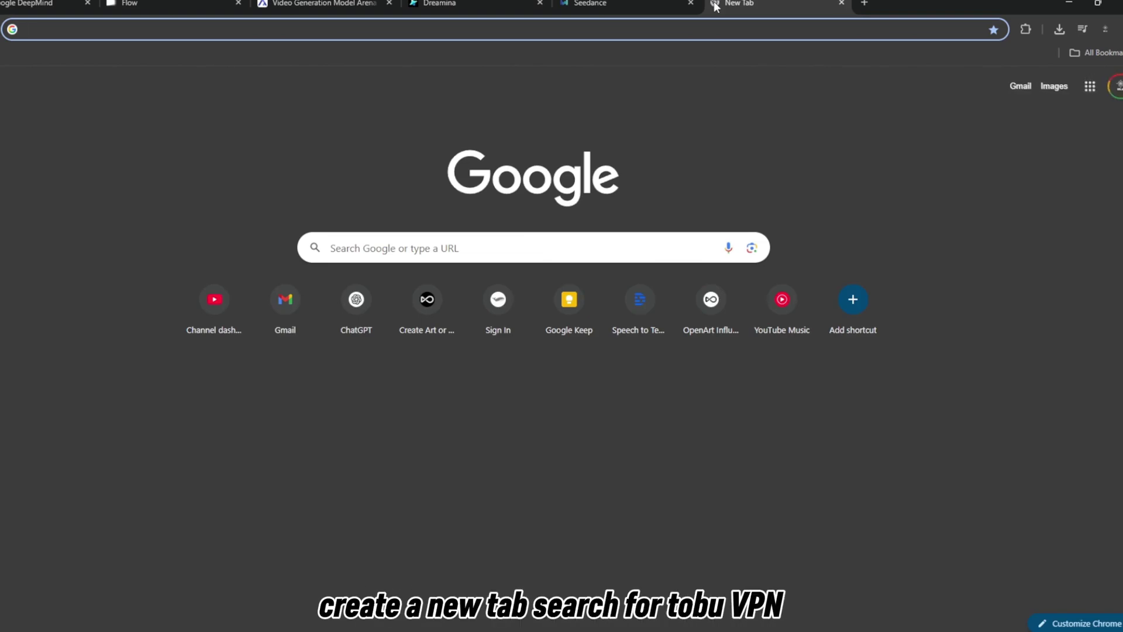
{"action": "type", "text": "turbo"}
{"action": "type", "text": "pn"}
{"action": "key", "text": "Return"}
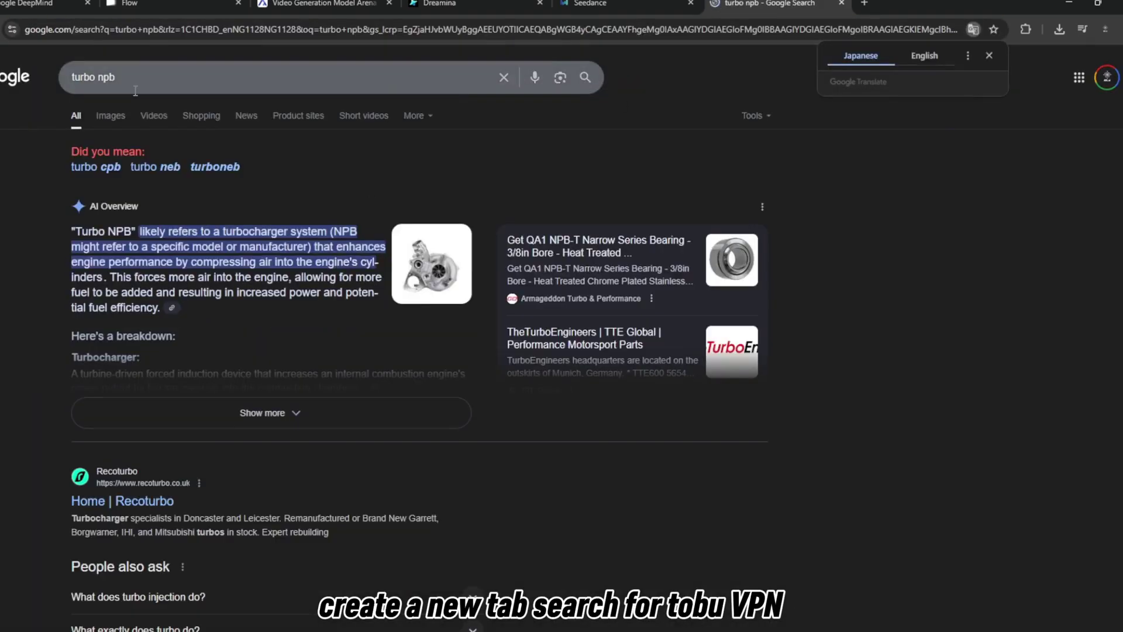
{"action": "key", "text": "BackSpace"}
{"action": "key", "text": "BackSpace"}
{"action": "key", "text": "BackSpace"}
{"action": "type", "text": "vpn"}
{"action": "key", "text": "Return"}
- Open the Turbo VPN site, then find the VeePN extension's Chrome Web Store page in a new tab
{"action": "left_click", "coordinate": [158, 288]}
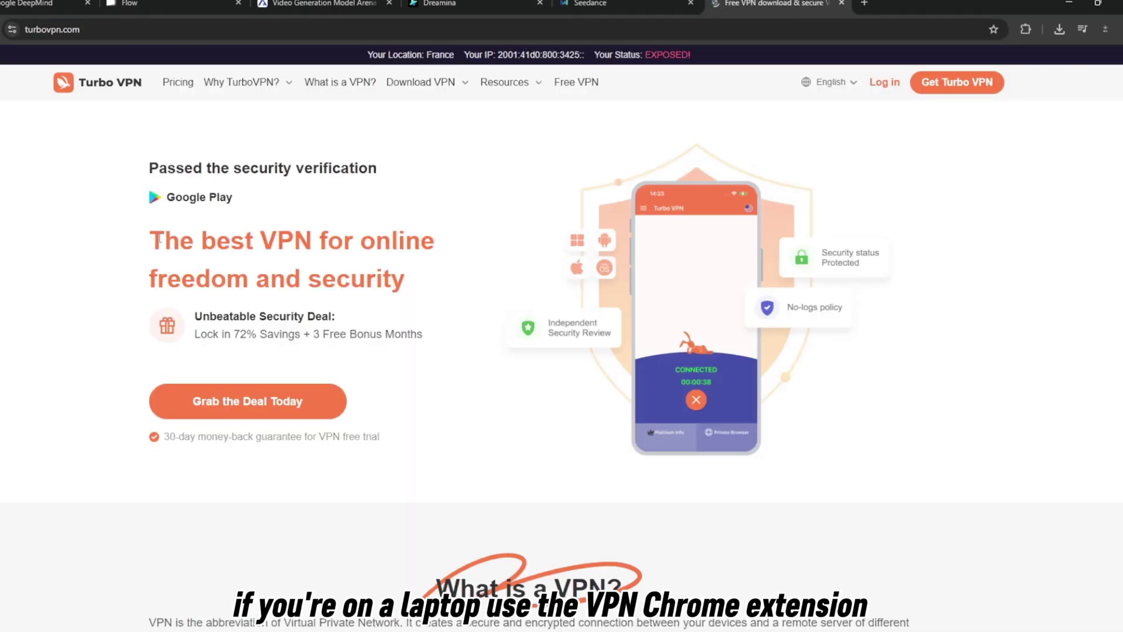
{"action": "scroll", "coordinate": [705, 215], "scroll_direction": "down", "scroll_amount": 2}
{"action": "scroll", "coordinate": [705, 215], "scroll_direction": "up", "scroll_amount": 2}
{"action": "left_click", "coordinate": [864, 5]}
{"action": "type", "text": "veepn"}
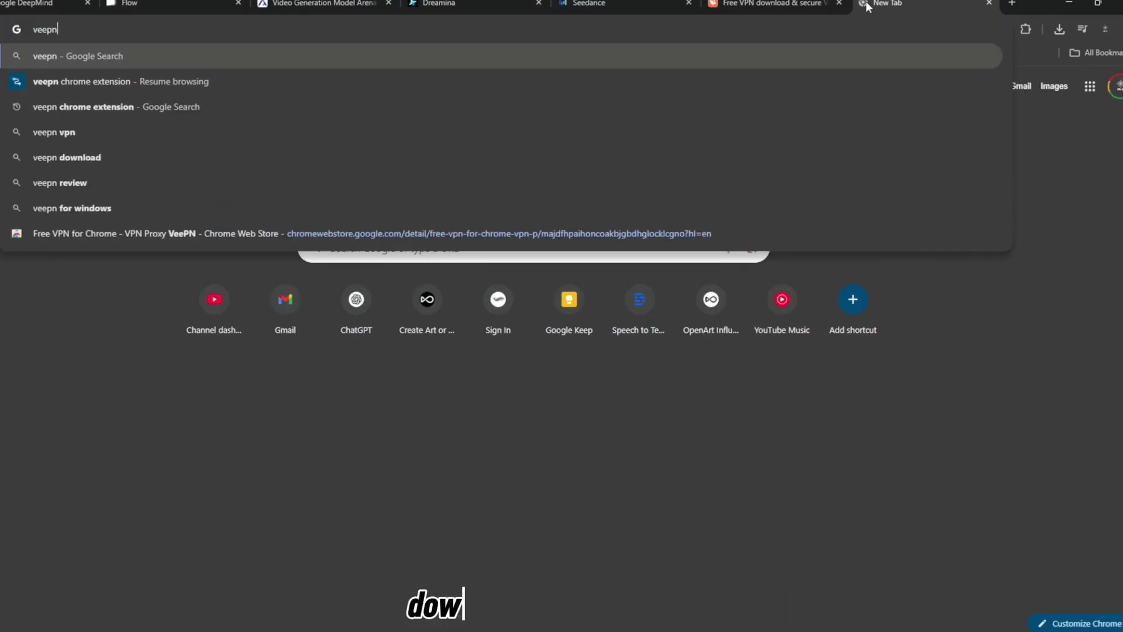
{"action": "type", "text": " chrome extension"}
{"action": "key", "text": "Return"}
{"action": "left_click", "coordinate": [236, 185]}
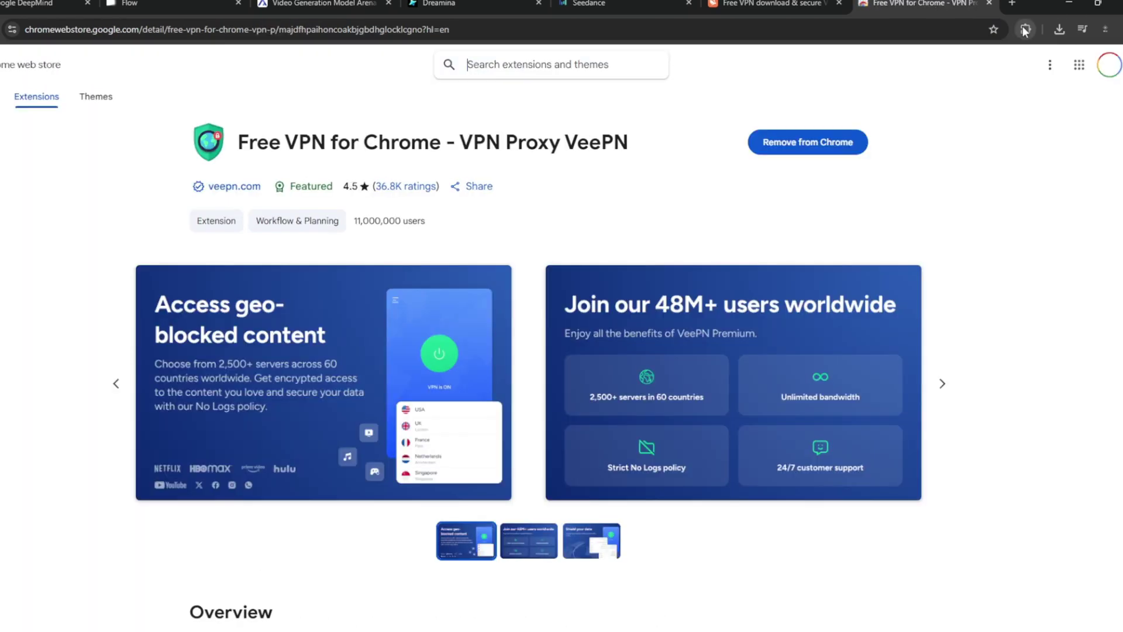
- Open the installed VeePN extension to review its locations, then return to the Dreamina tab
{"action": "left_click", "coordinate": [1025, 29]}
{"action": "left_click", "coordinate": [877, 183]}
{"action": "scroll", "coordinate": [918, 281], "scroll_direction": "down", "scroll_amount": 3}
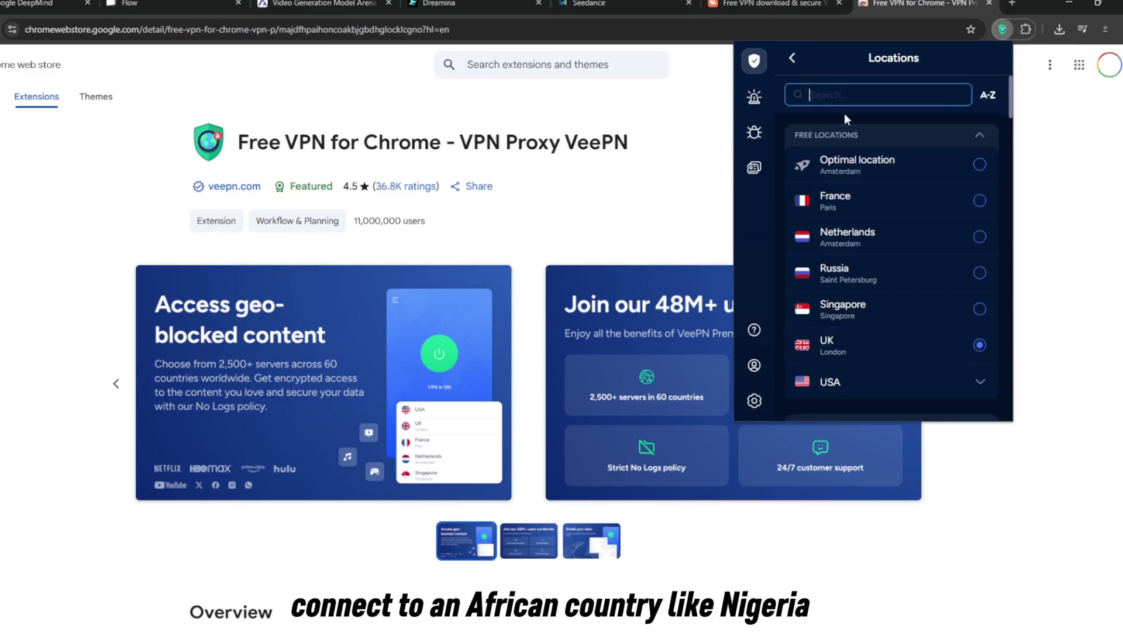
{"action": "left_click", "coordinate": [467, 3]}
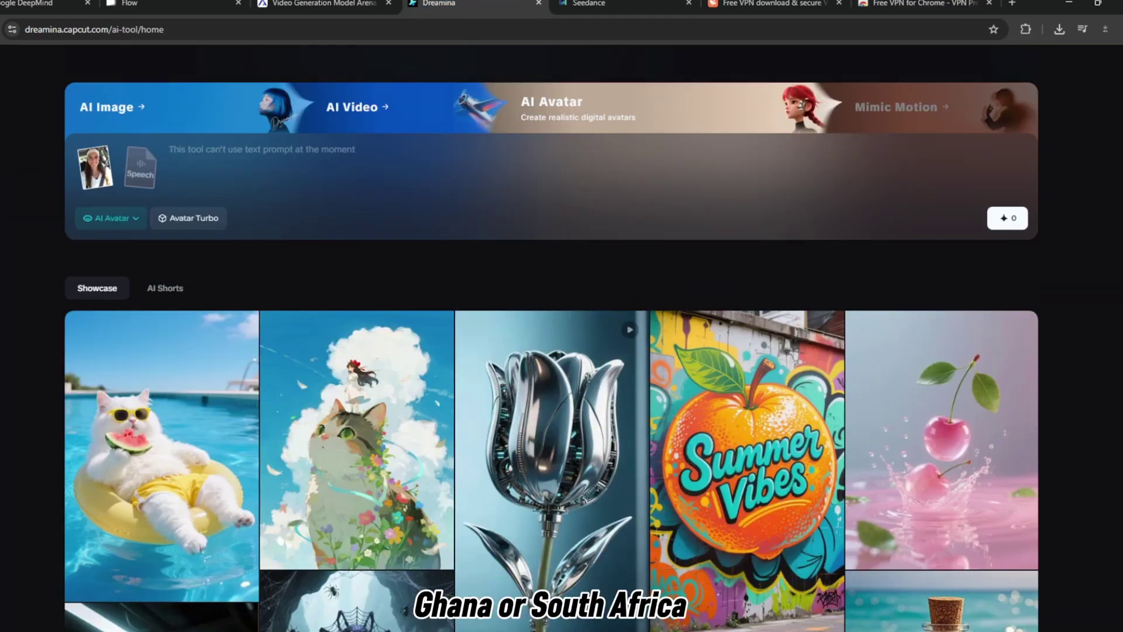
- Inspect the VeePN extension and the creation tools list while the VPN is still off
{"action": "key", "text": "ctrl+l"}
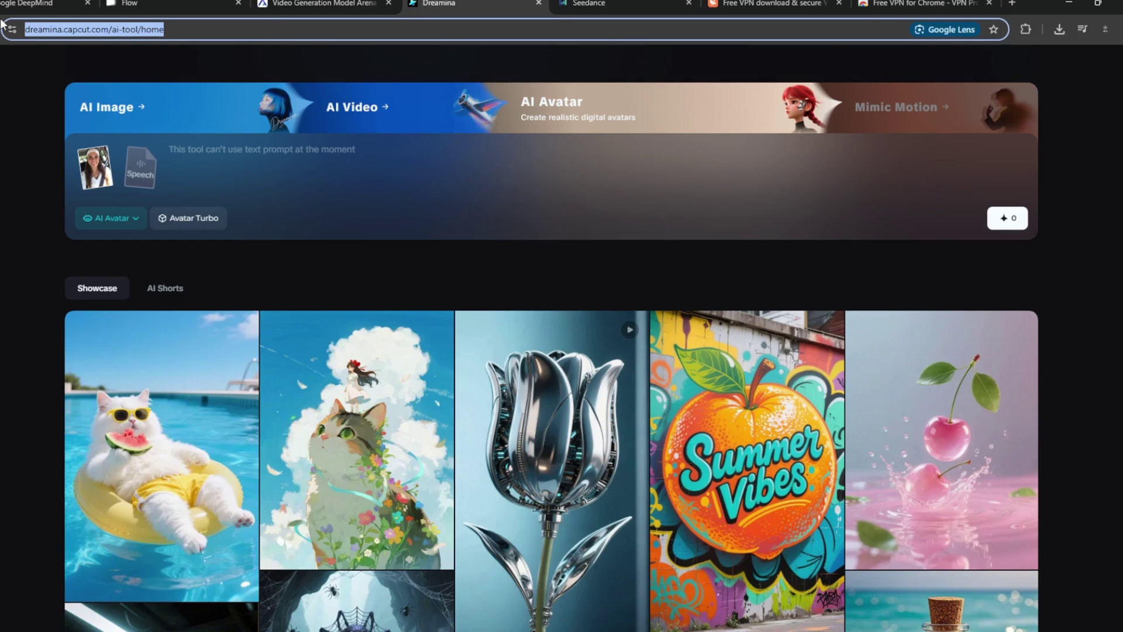
{"action": "left_click", "coordinate": [1025, 29]}
{"action": "left_click", "coordinate": [878, 173]}
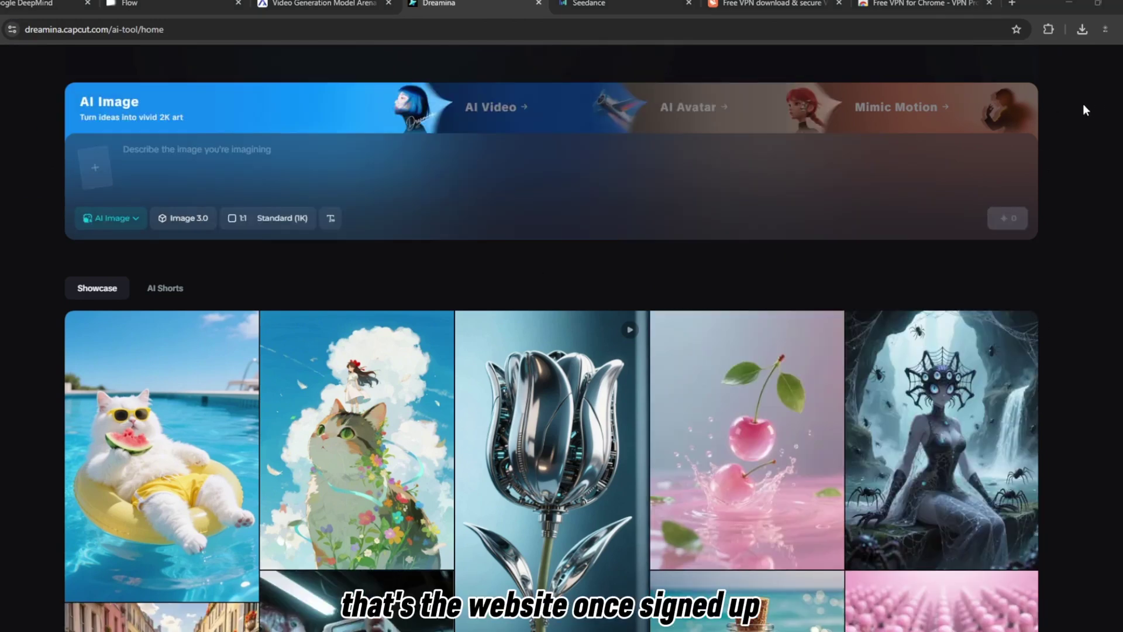
{"action": "left_click", "coordinate": [120, 222]}
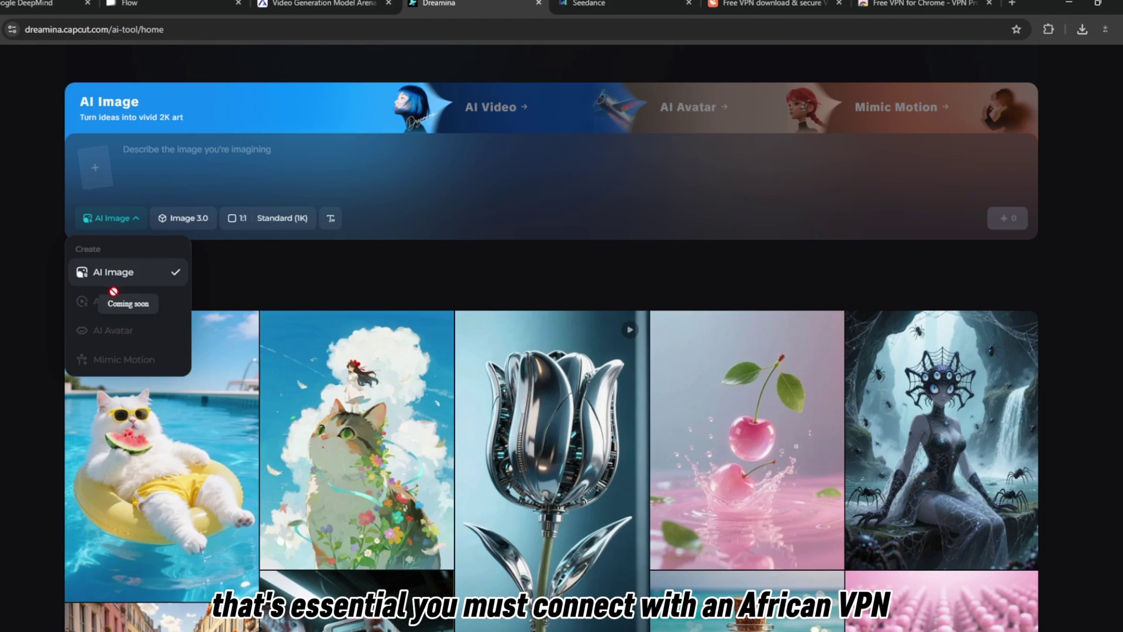
- Connect VeePN to the London, UK server and reload Dreamina so AI Video and AI Avatar appear
{"action": "left_click", "coordinate": [1047, 29]}
{"action": "left_click", "coordinate": [921, 189]}
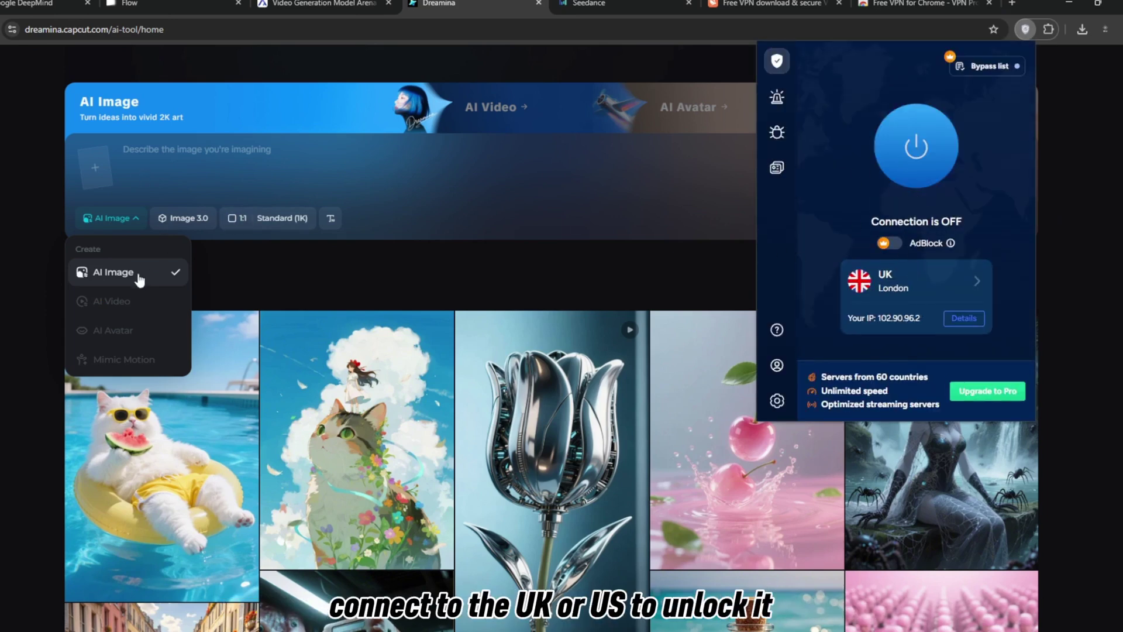
{"action": "left_click", "coordinate": [930, 172]}
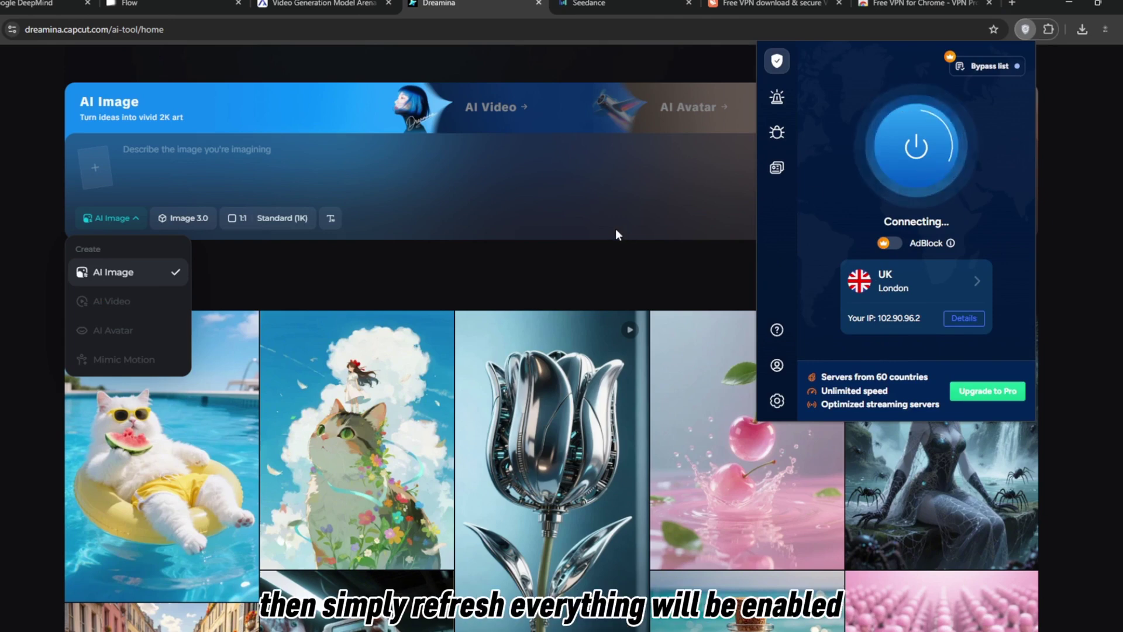
{"action": "key", "text": "F5"}
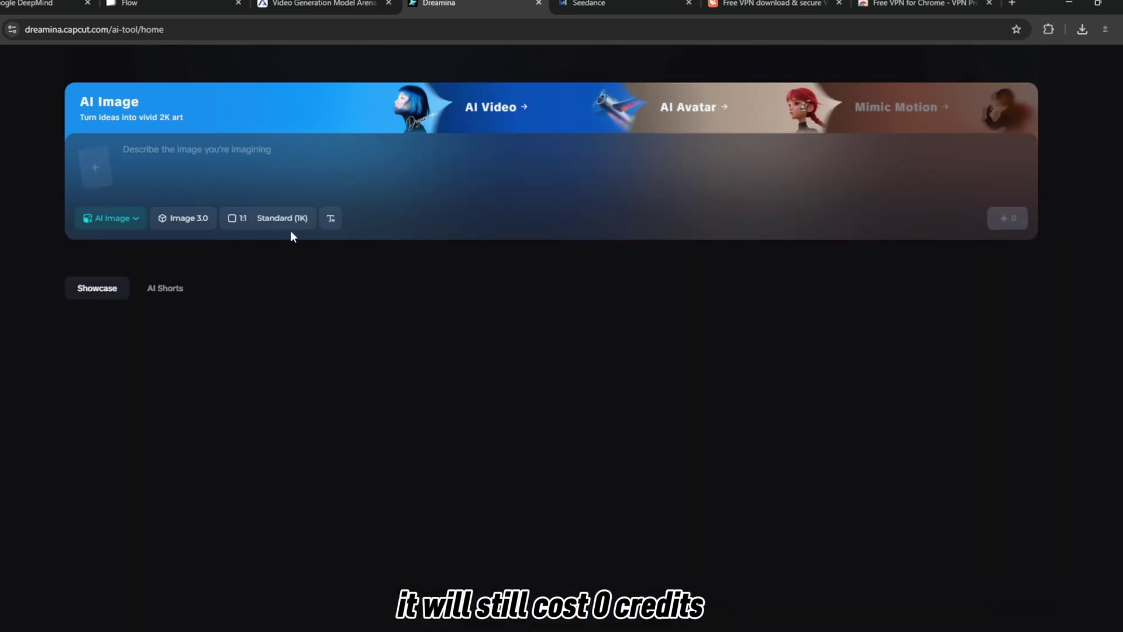
{"action": "left_click", "coordinate": [131, 220]}
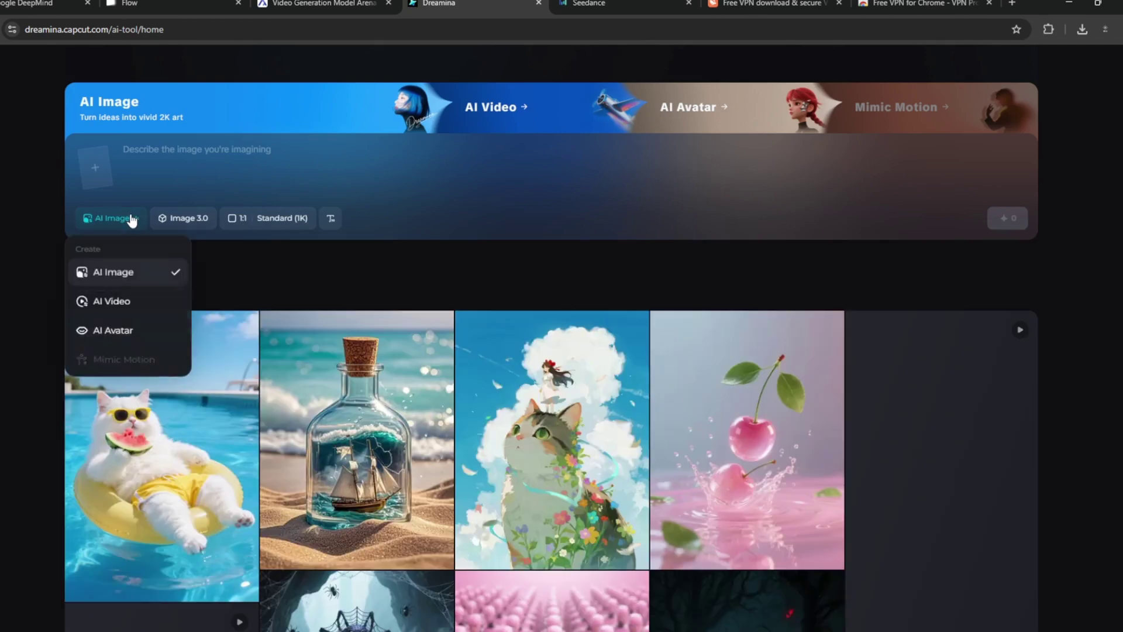
{"action": "left_click", "coordinate": [872, 169]}
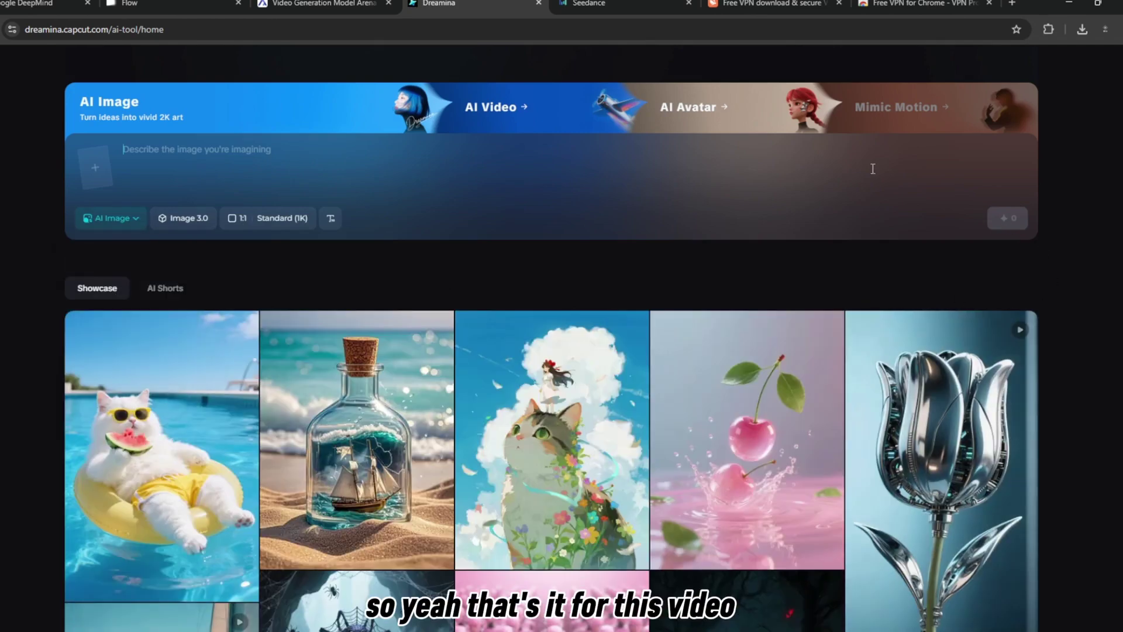